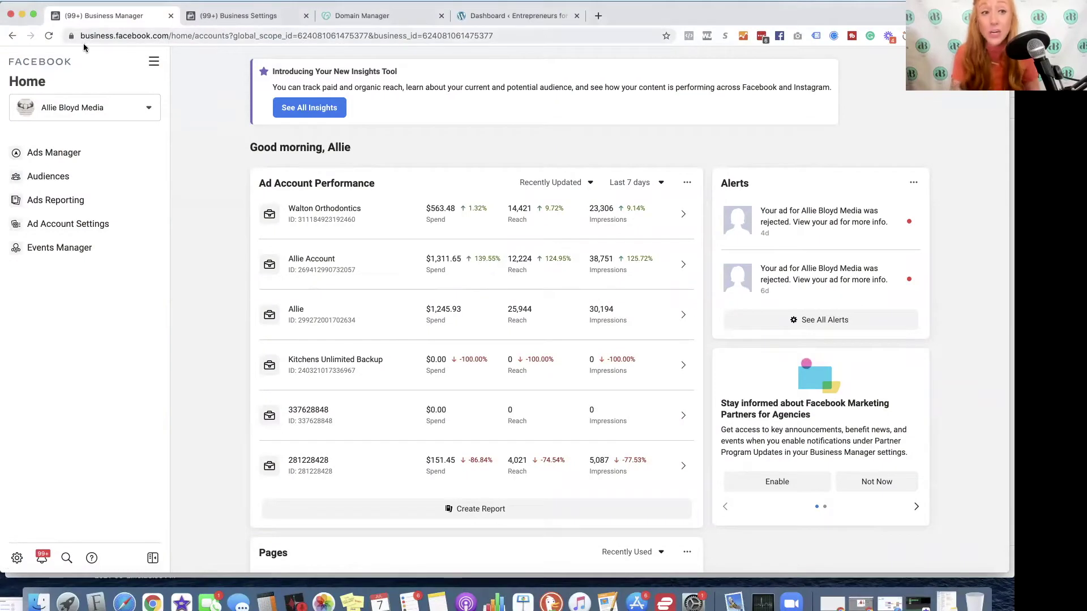
Open Business Settings and navigate to Brand Safety > Domains to view the business's domains
drag(84, 33, 168, 37)
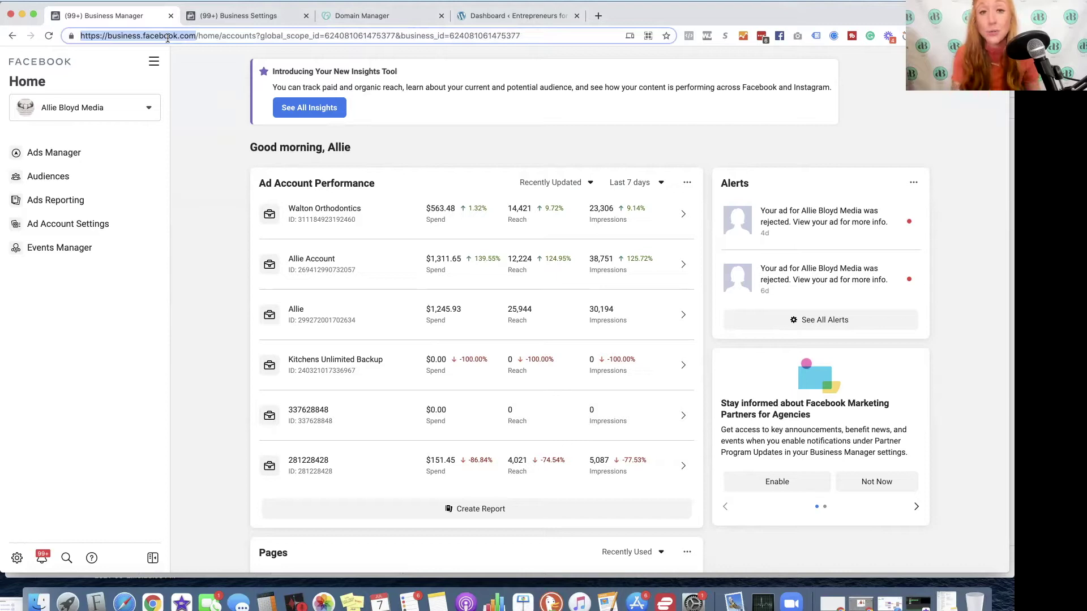
click(209, 17)
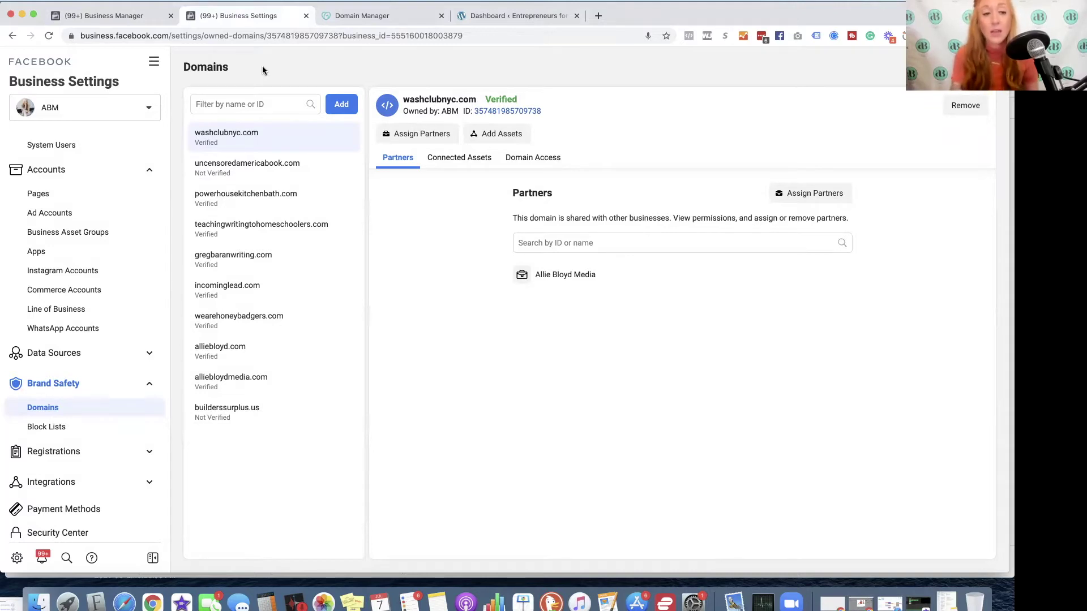
click(150, 66)
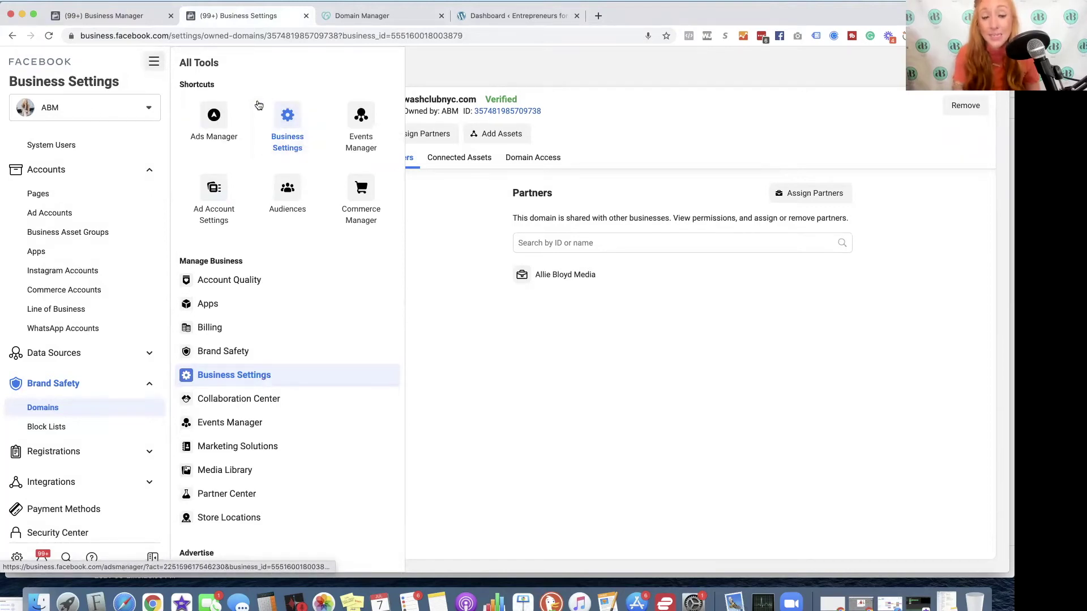
click(411, 80)
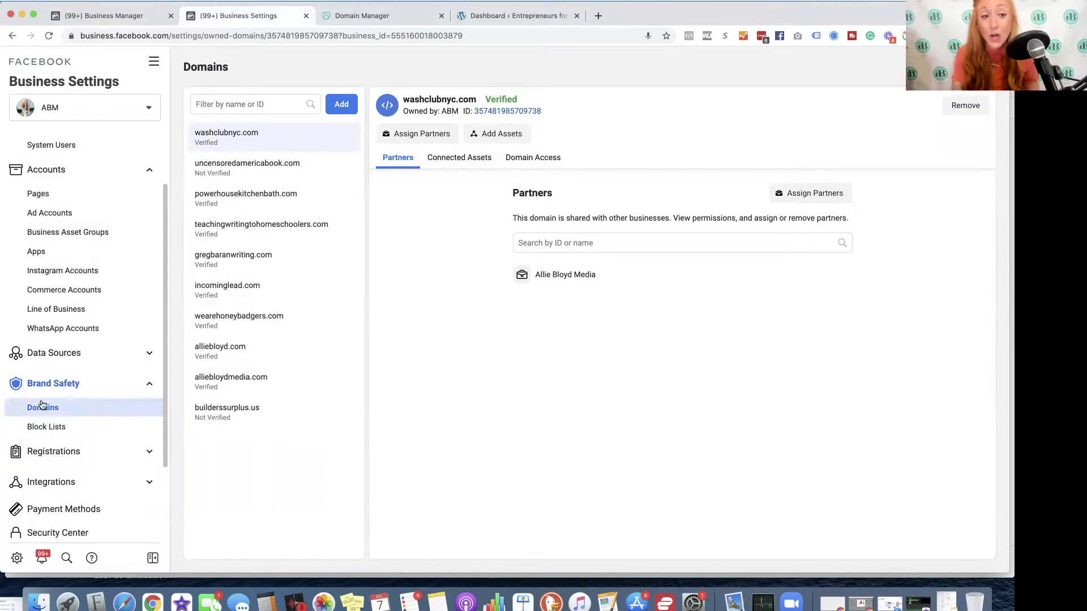
click(85, 384)
click(85, 384)
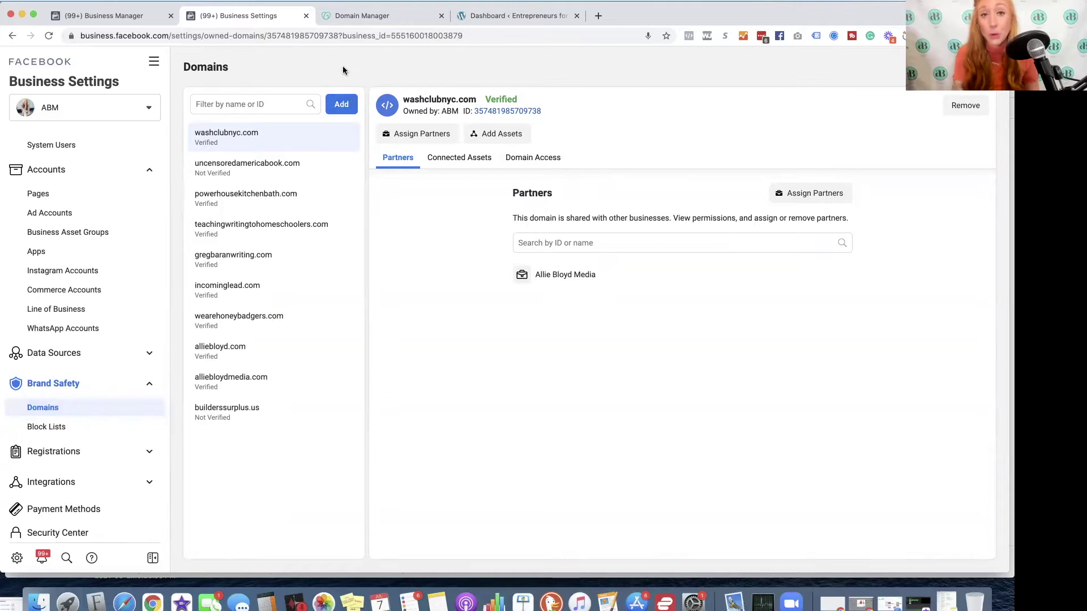
click(344, 105)
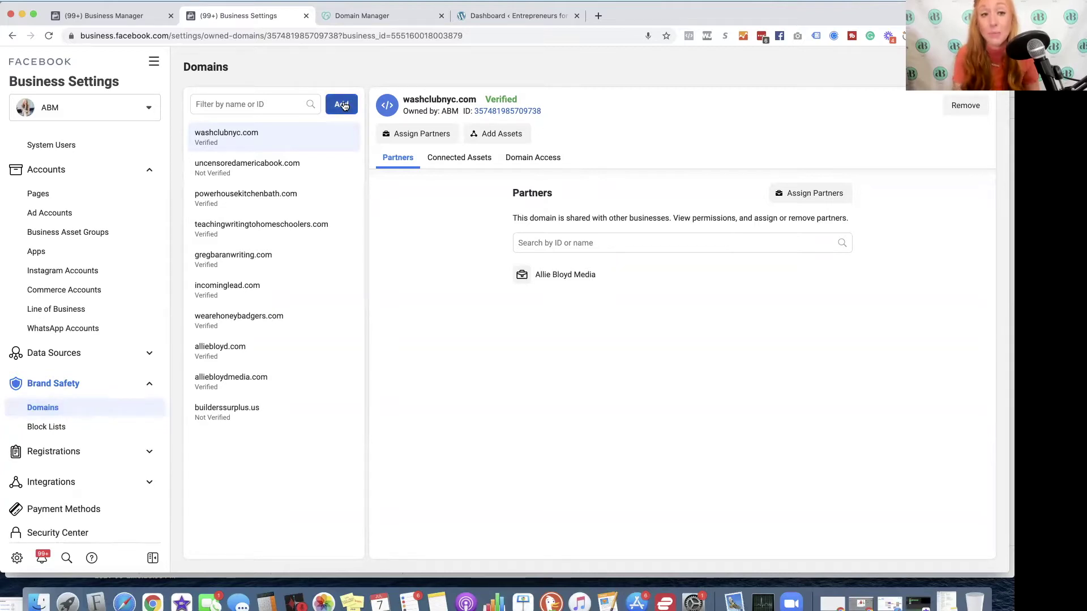
Add the domain entrepreneursforfreedomunited.com to the business
click(344, 106)
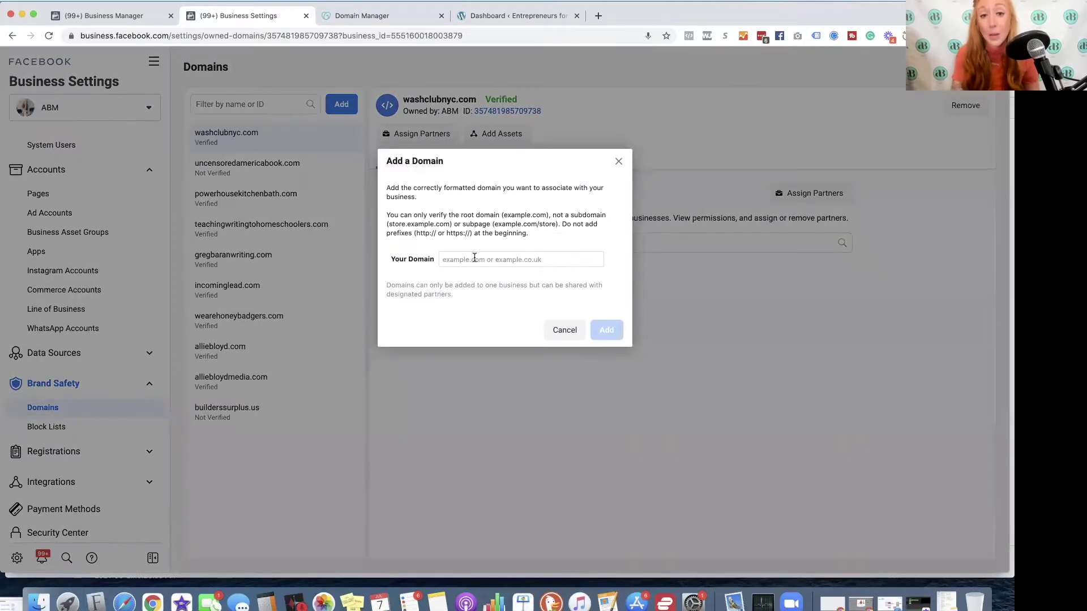
click(474, 259)
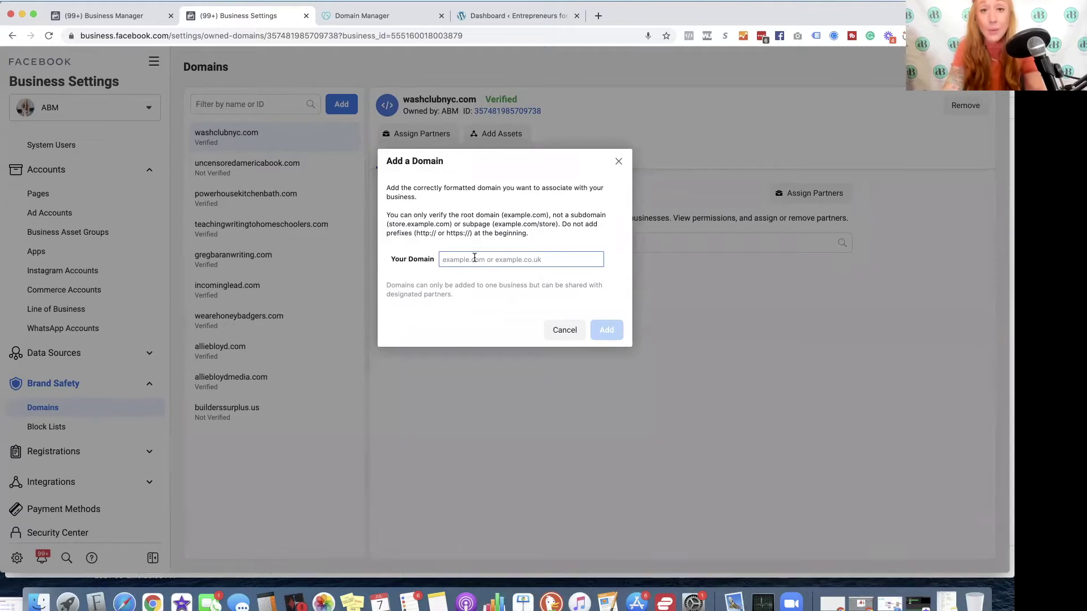
text(la)
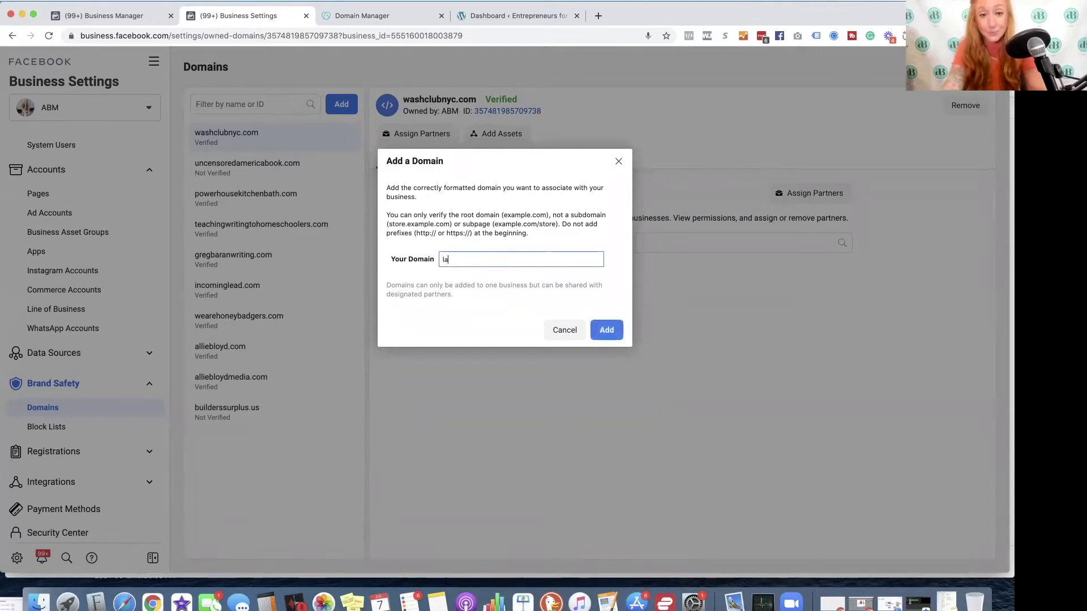
key(BackSpace)
key(BackSpace)
text(entrepreneursforfreedomunited.com)
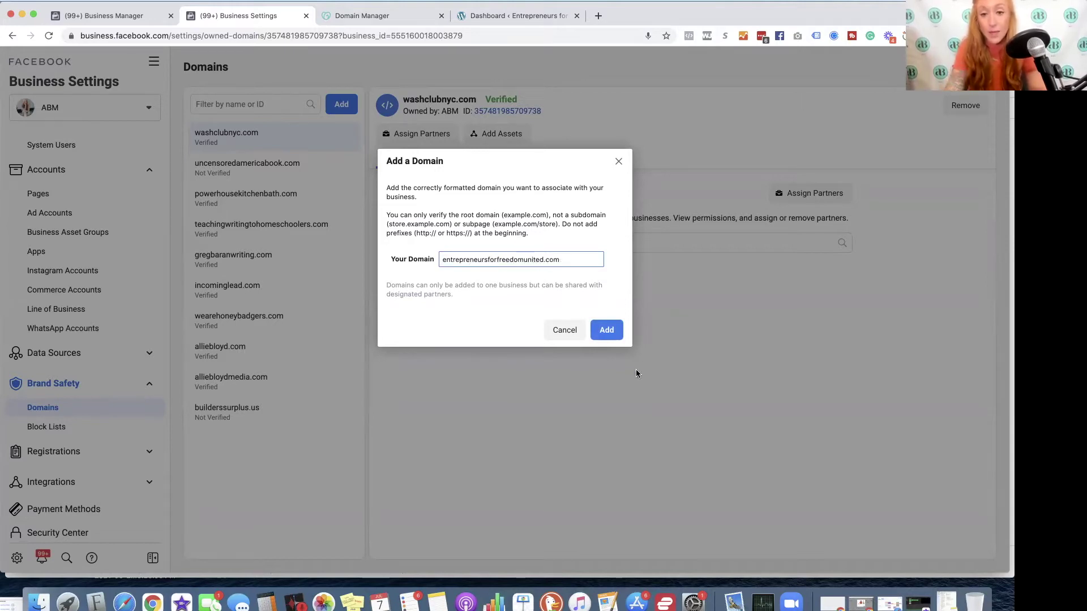
click(614, 334)
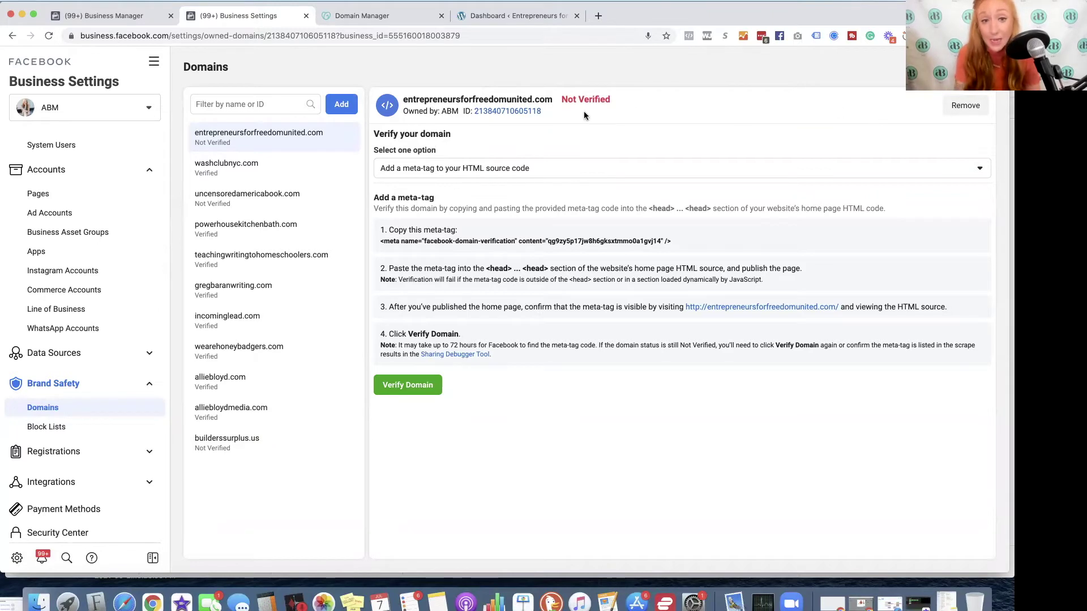
Choose 'Update the DNS TXT record with your domain registrar' as the domain's verification method
click(636, 174)
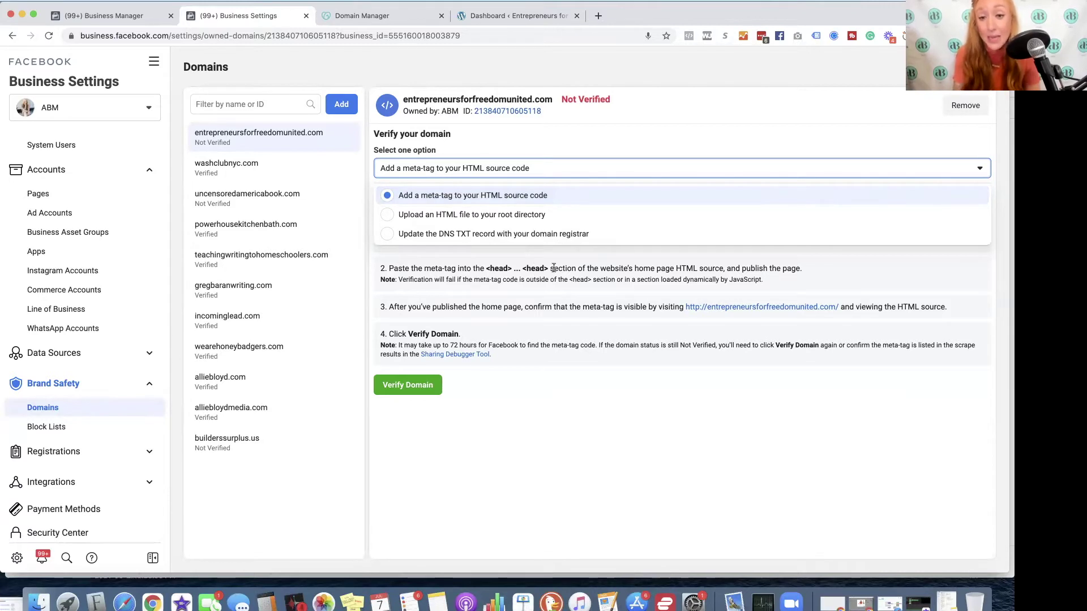
click(588, 264)
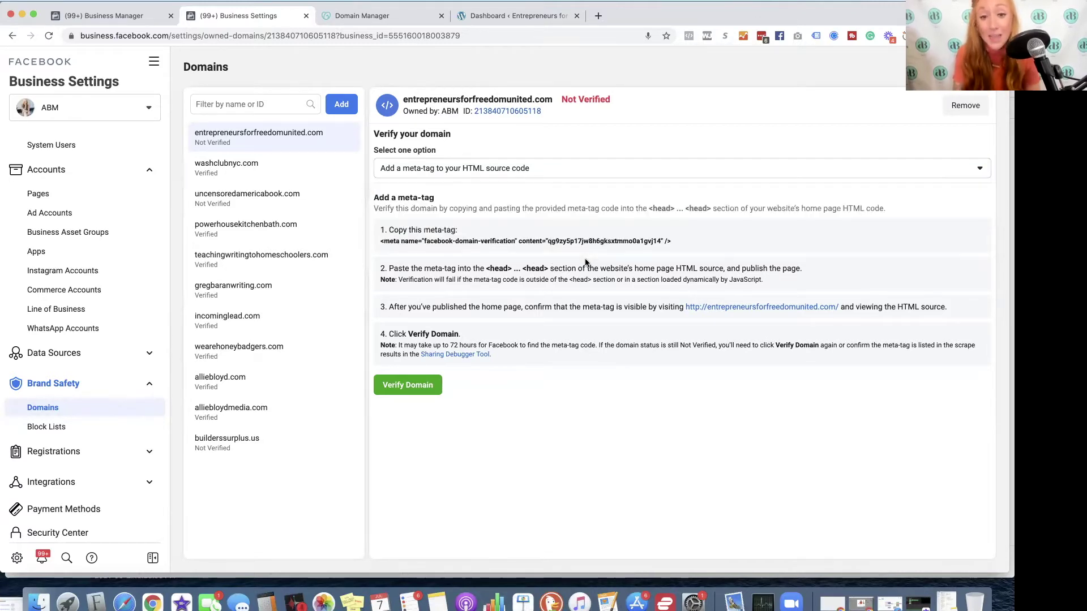
click(550, 172)
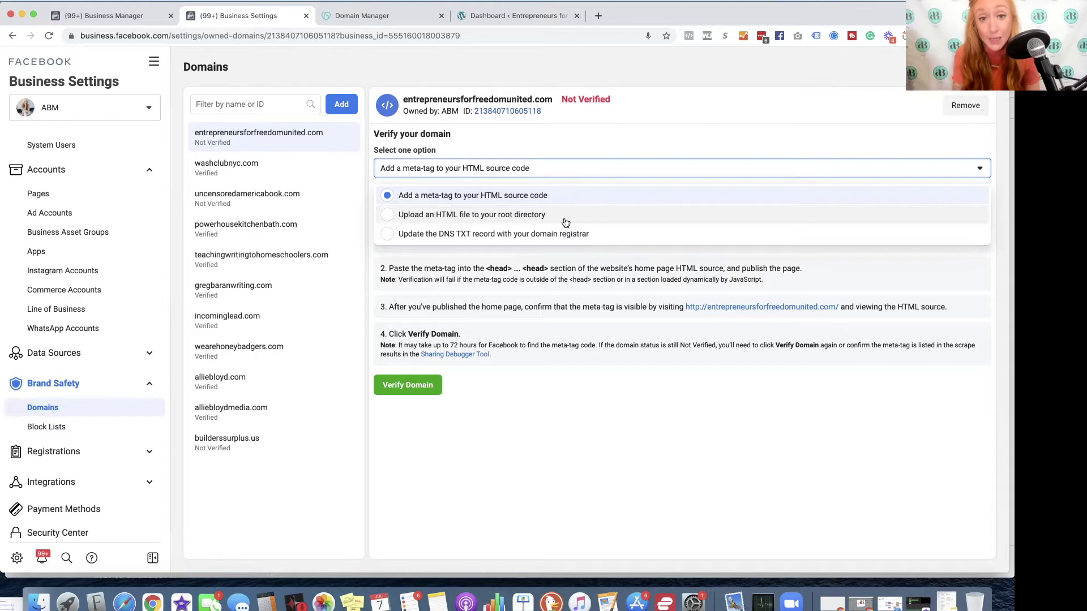
click(494, 234)
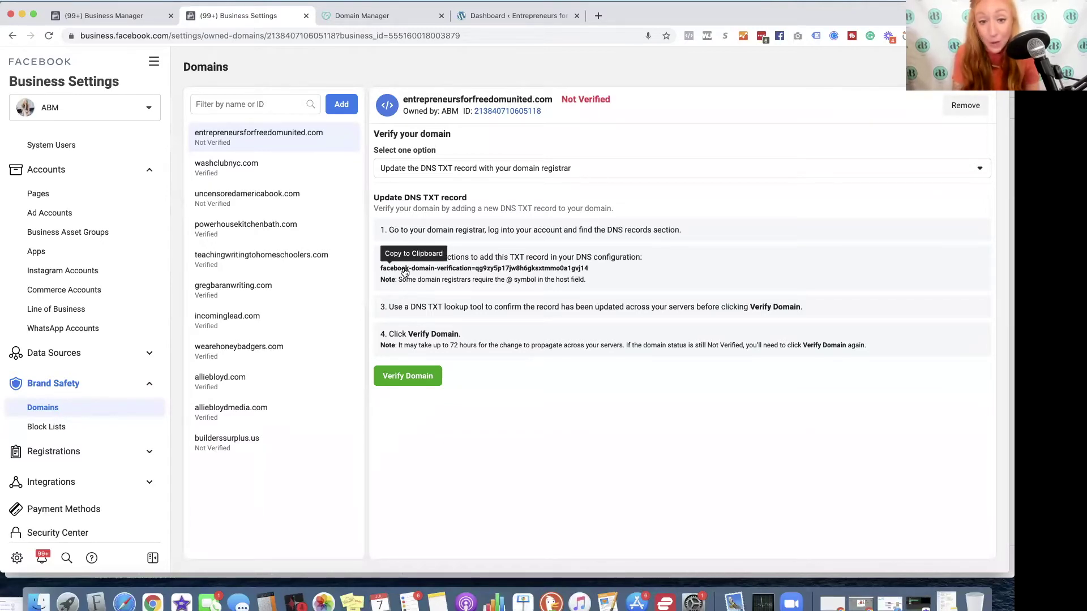
Copy the TXT verification code and go to the domain's GoDaddy Domain Settings
click(536, 270)
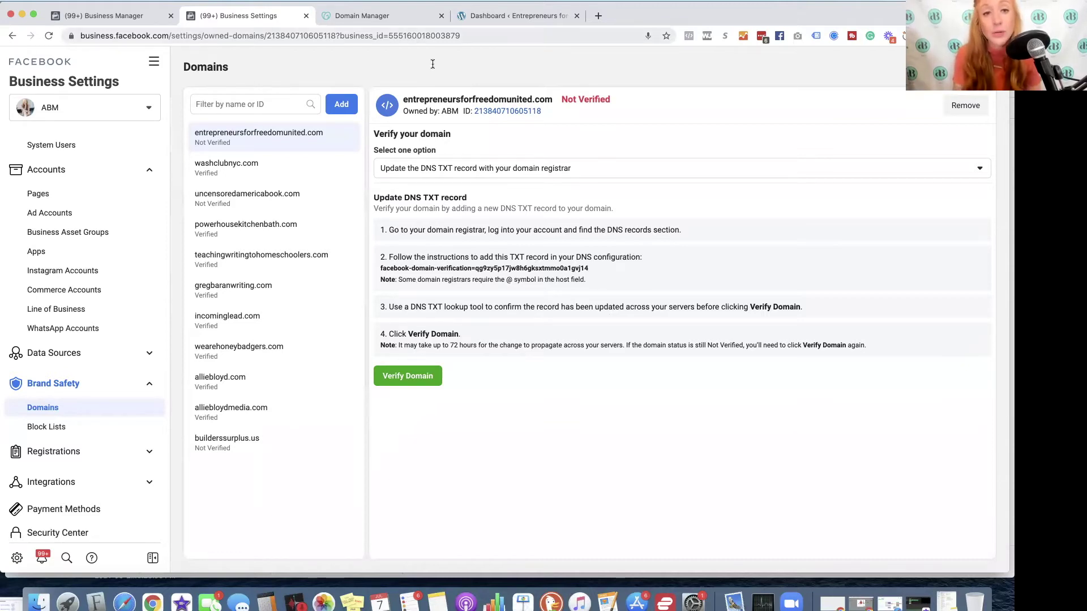
click(396, 13)
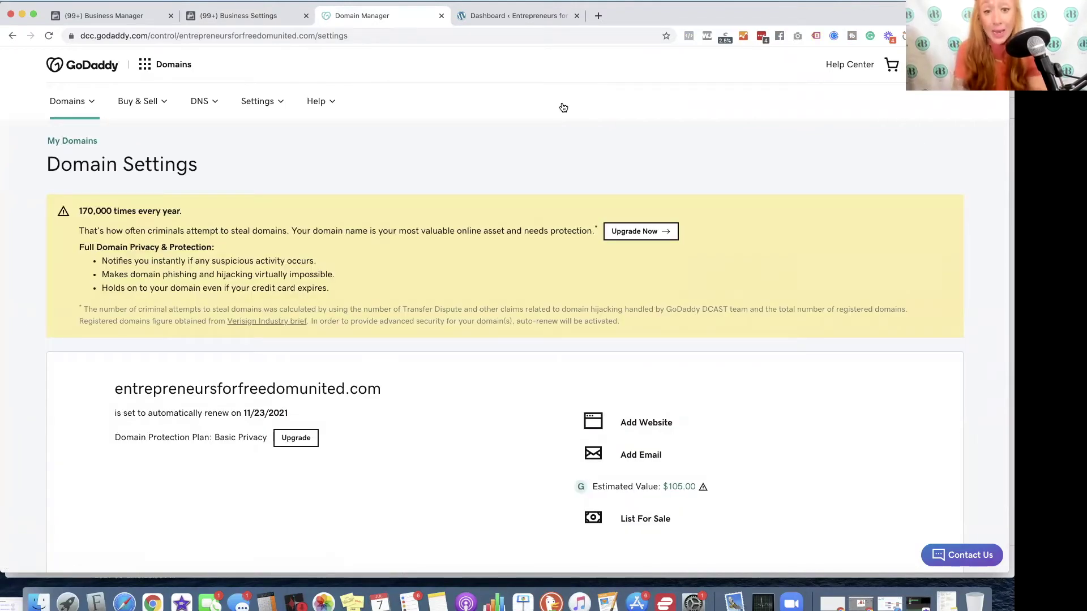
Open the domain's DNS management in GoDaddy and start a new TXT record
scroll(564, 107, down, 8)
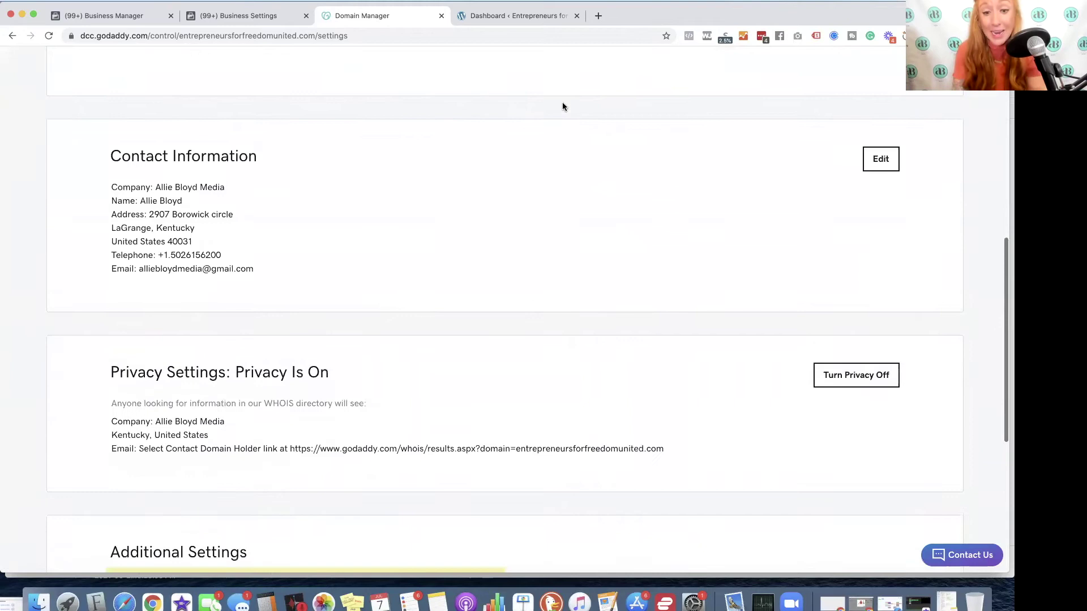
scroll(562, 106, down, 5)
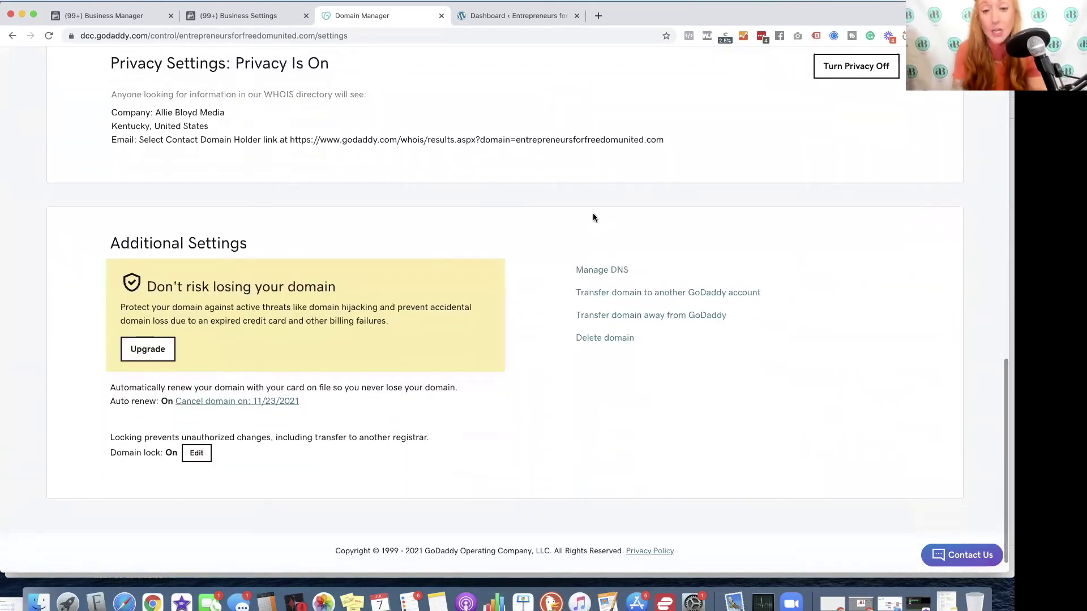
click(593, 273)
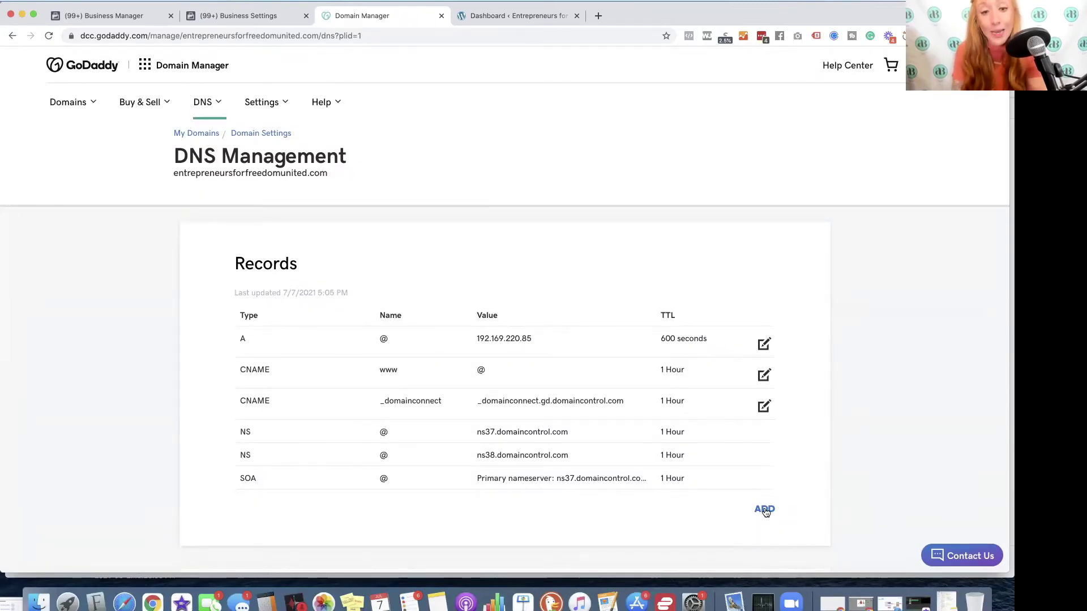
click(765, 510)
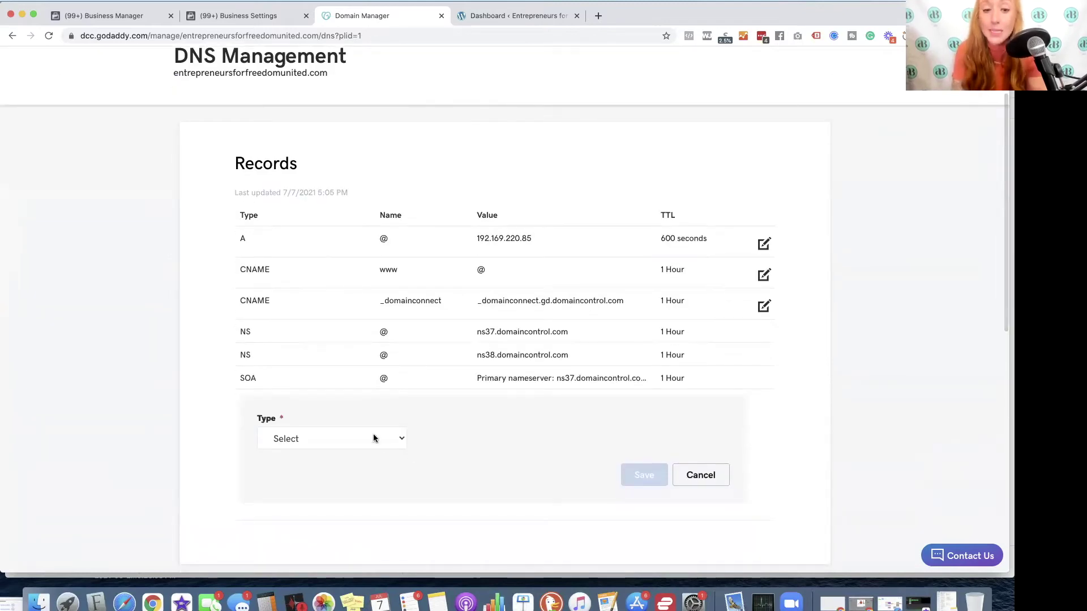
click(373, 439)
click(287, 494)
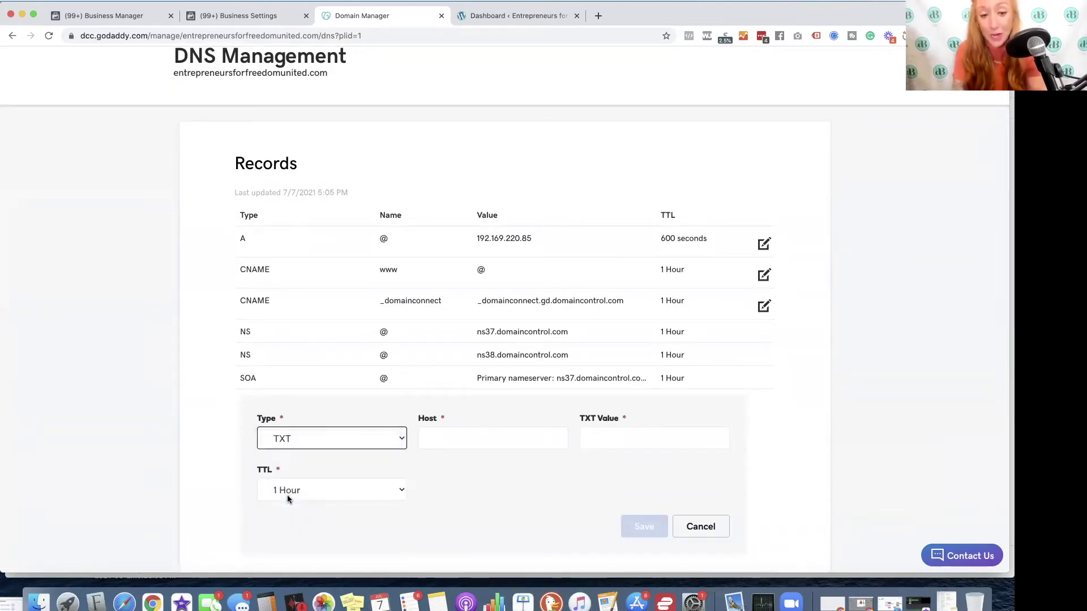
Set the TXT record's host to @, paste the Facebook verification value, and save it
click(445, 439)
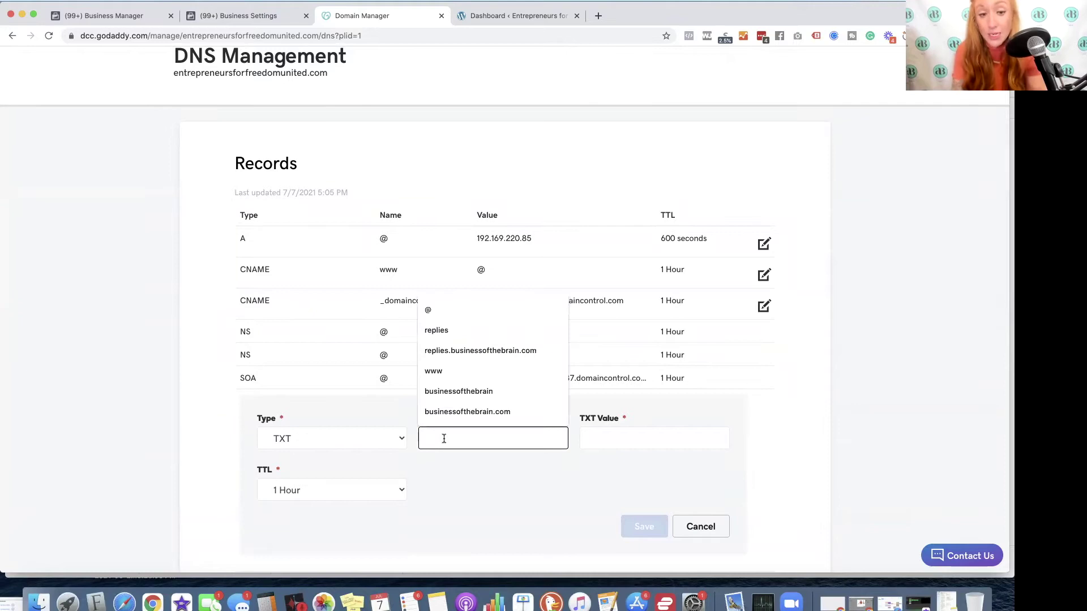
click(439, 312)
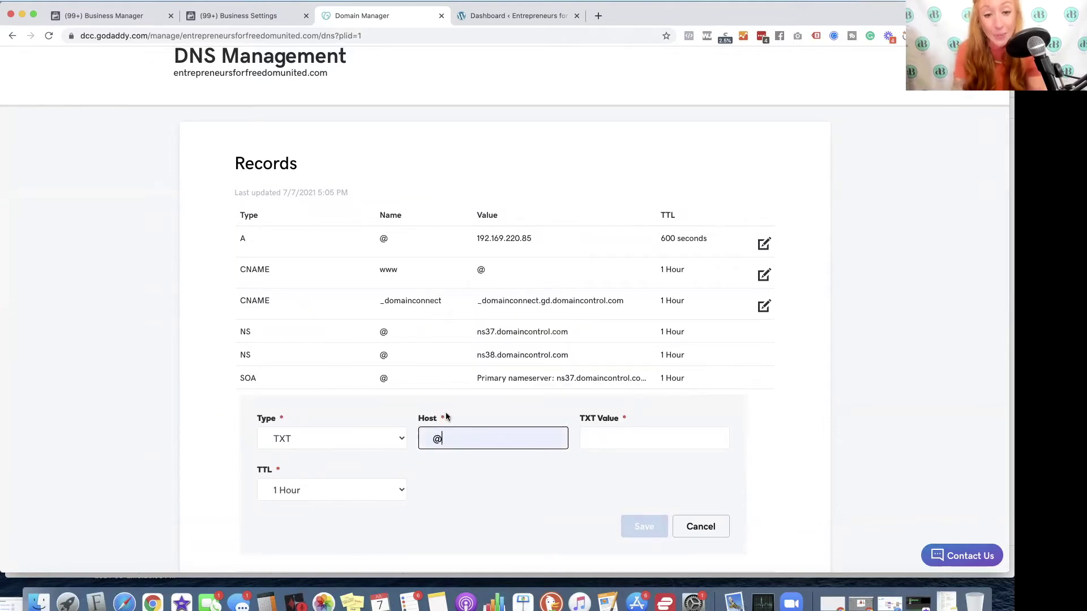
click(623, 448)
key(super+v)
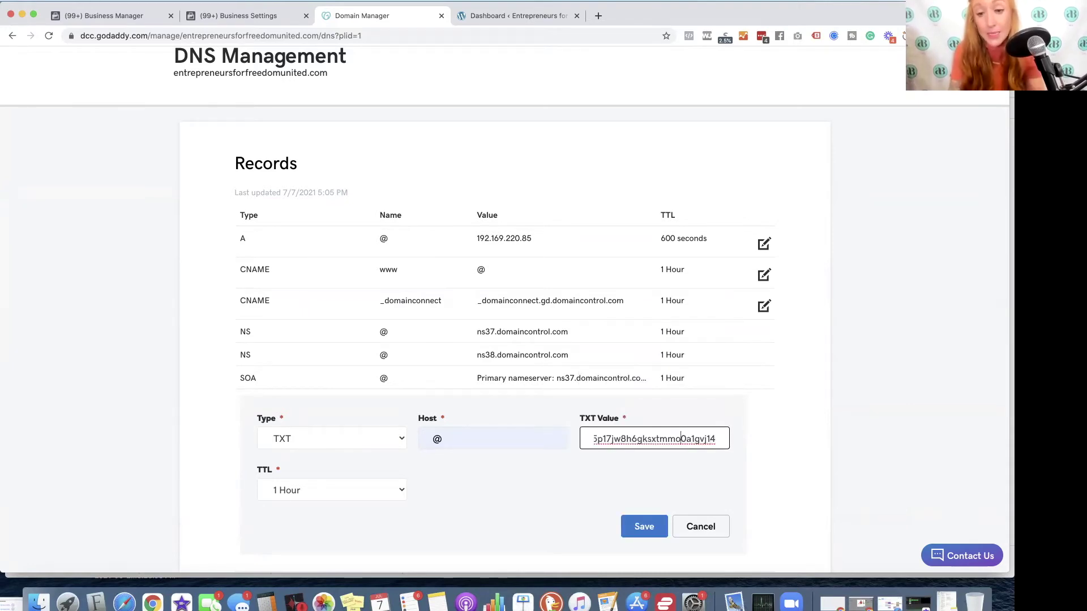
click(655, 439)
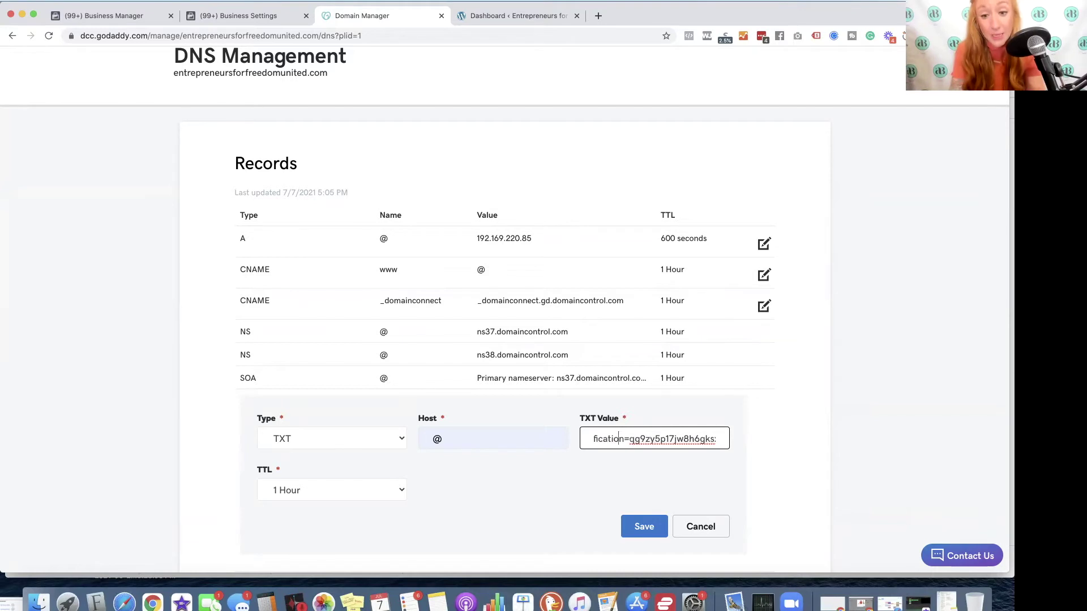
key(Left)
key(Left)
key(Left)
key(Left)
key(Left)
key(Left)
key(Left)
key(Left)
key(Left)
key(Left)
key(Left)
key(Left)
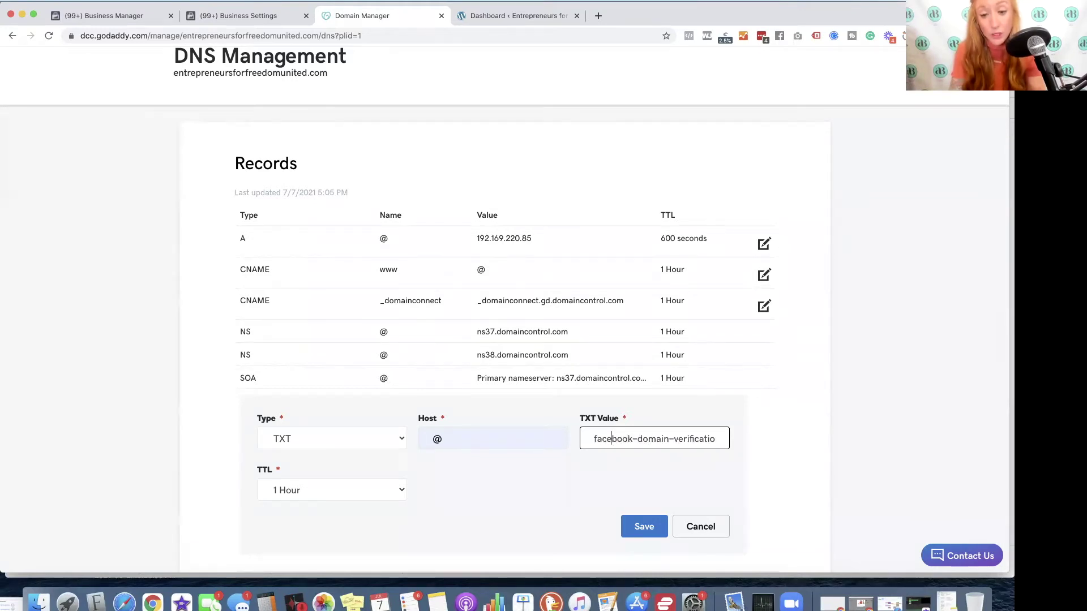
click(627, 533)
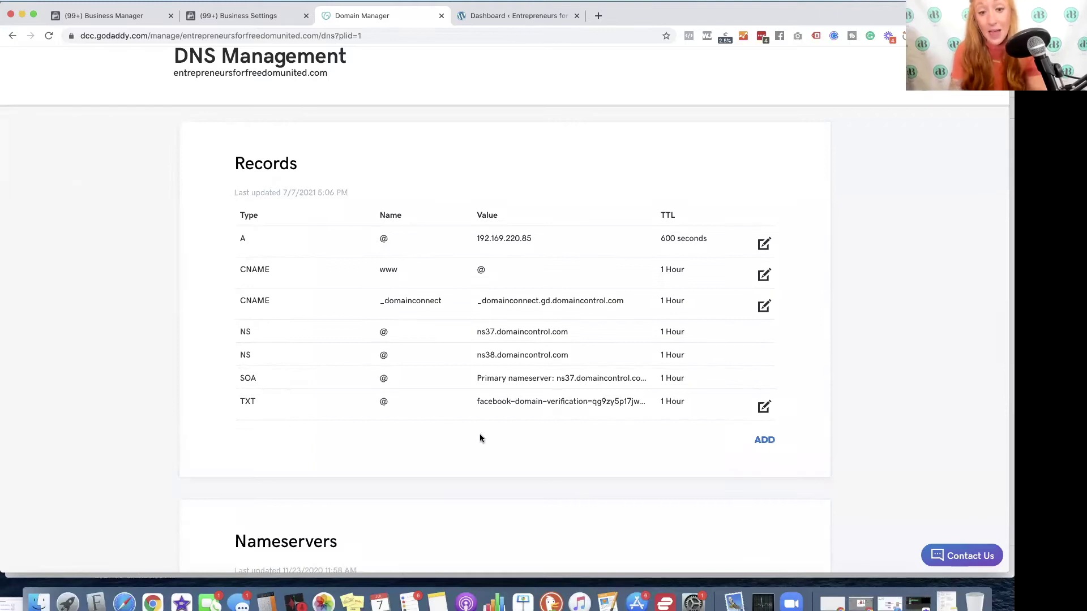
scroll(724, 444, down, 5)
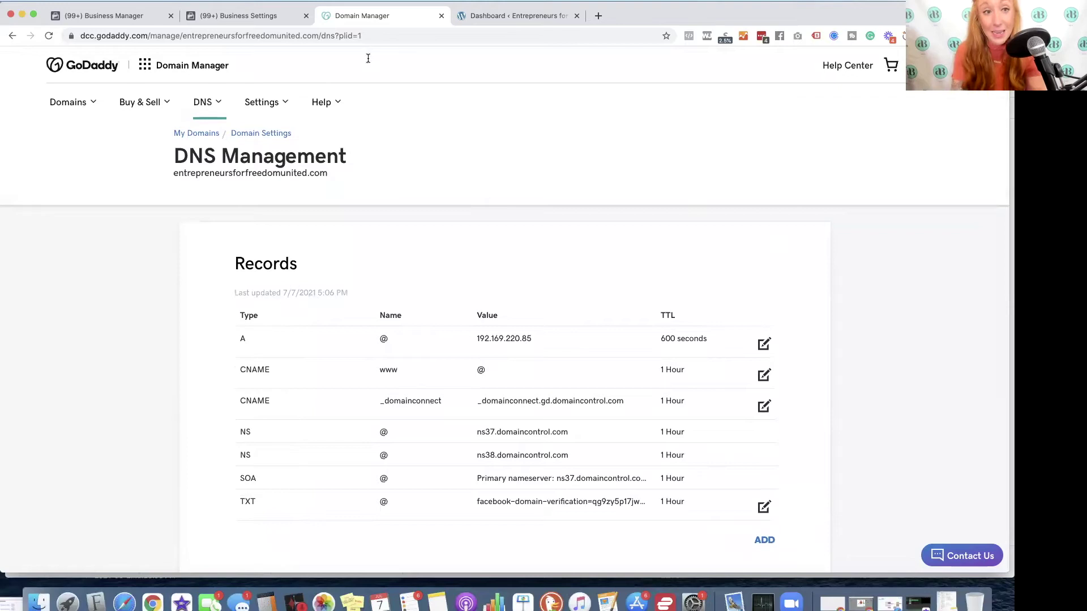
Try verifying, then switch to the 'Add a meta-tag to your HTML source code' method and copy the meta-tag
click(222, 17)
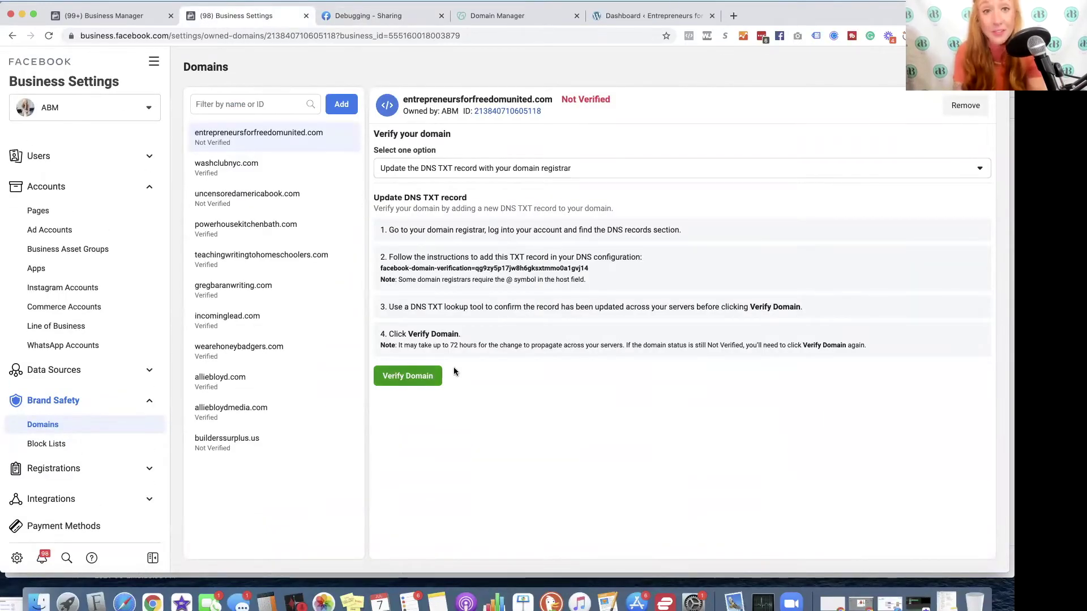
click(395, 373)
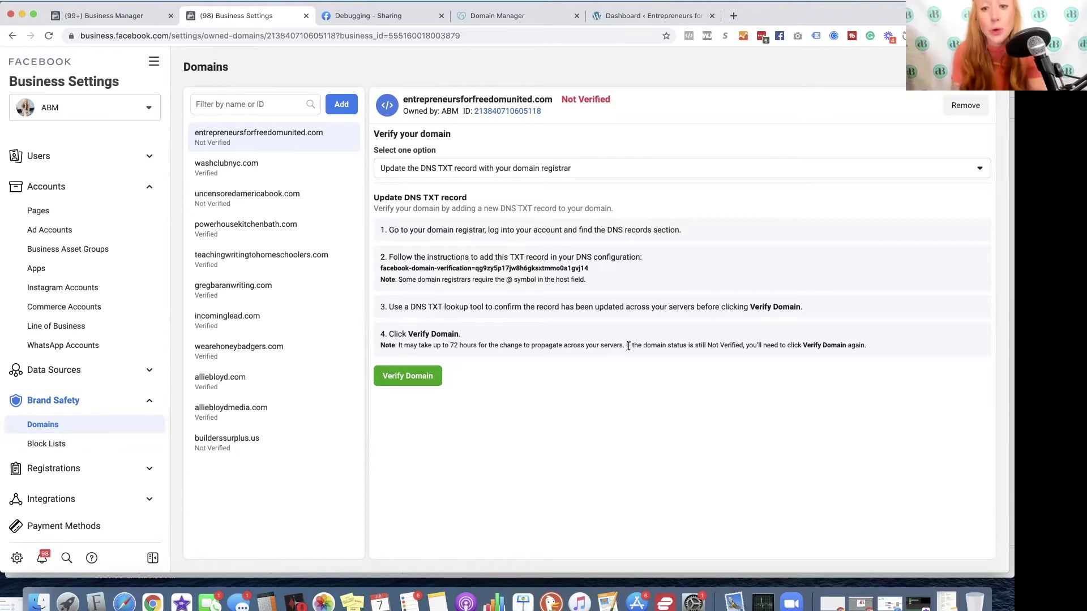
click(599, 173)
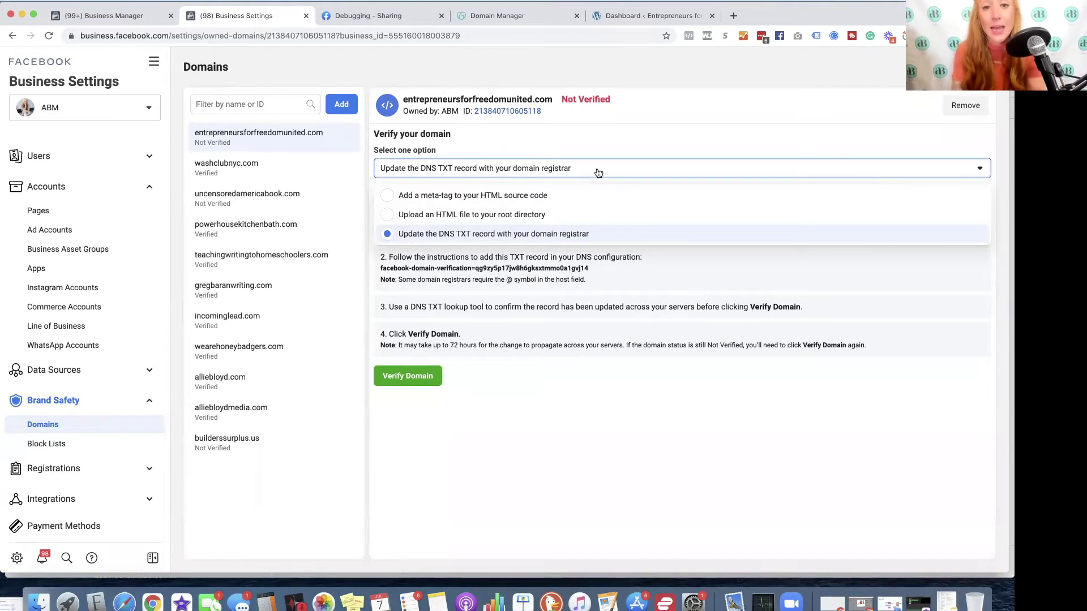
click(562, 196)
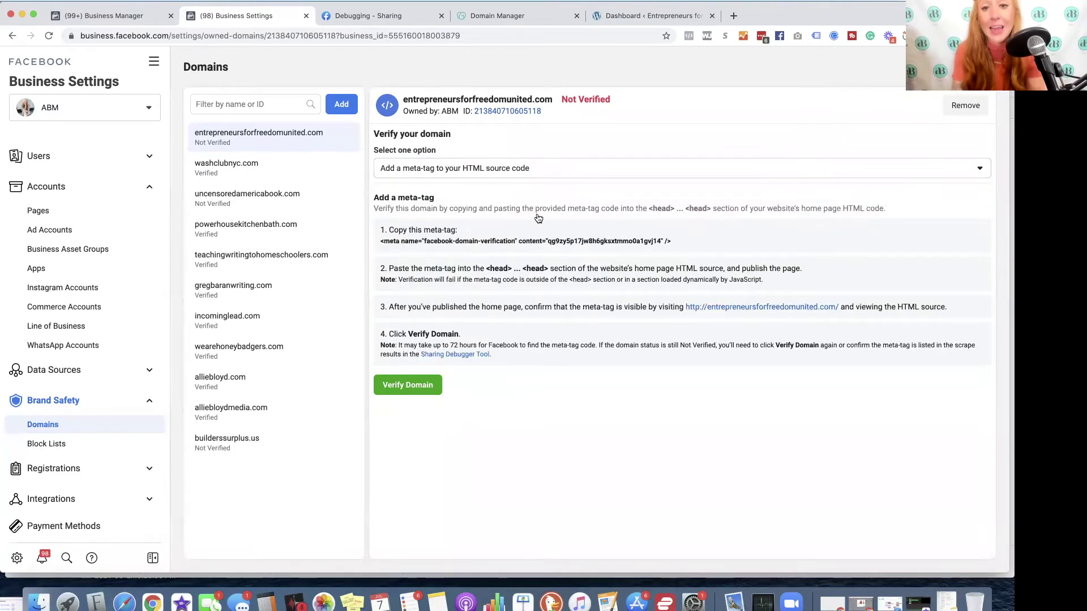
click(547, 244)
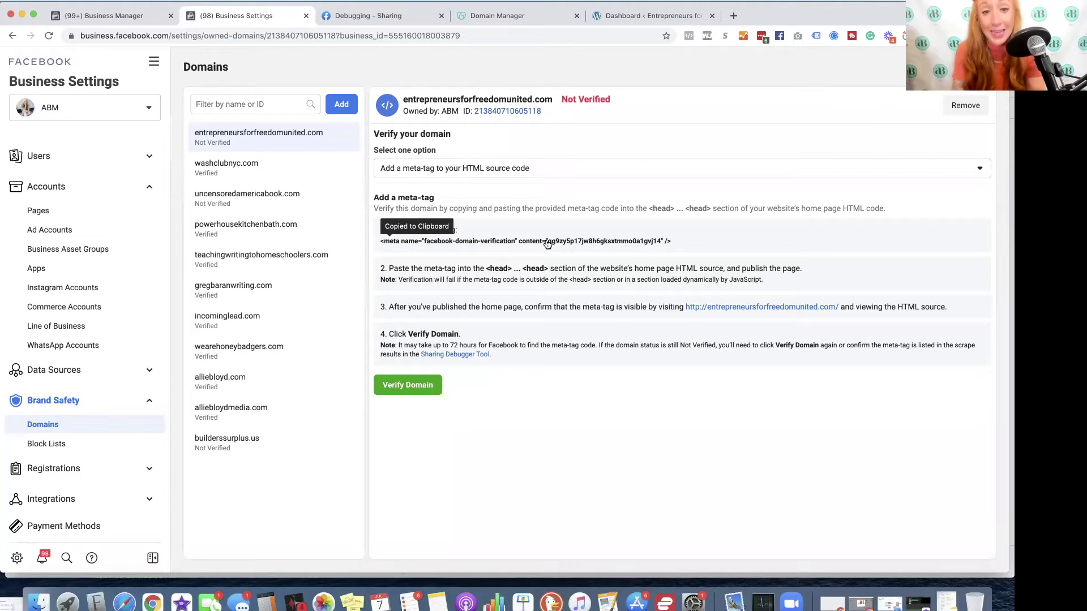
Paste the verification meta tag into WP Headers and Footers' Scripts in Header and save changes
click(489, 17)
click(617, 18)
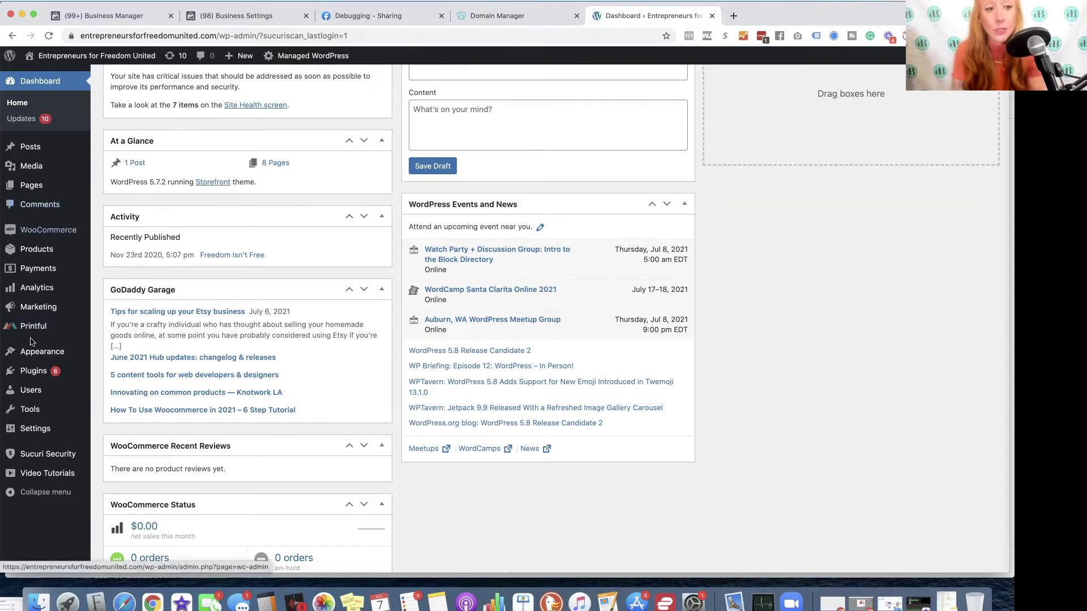
mouse_move(25, 429)
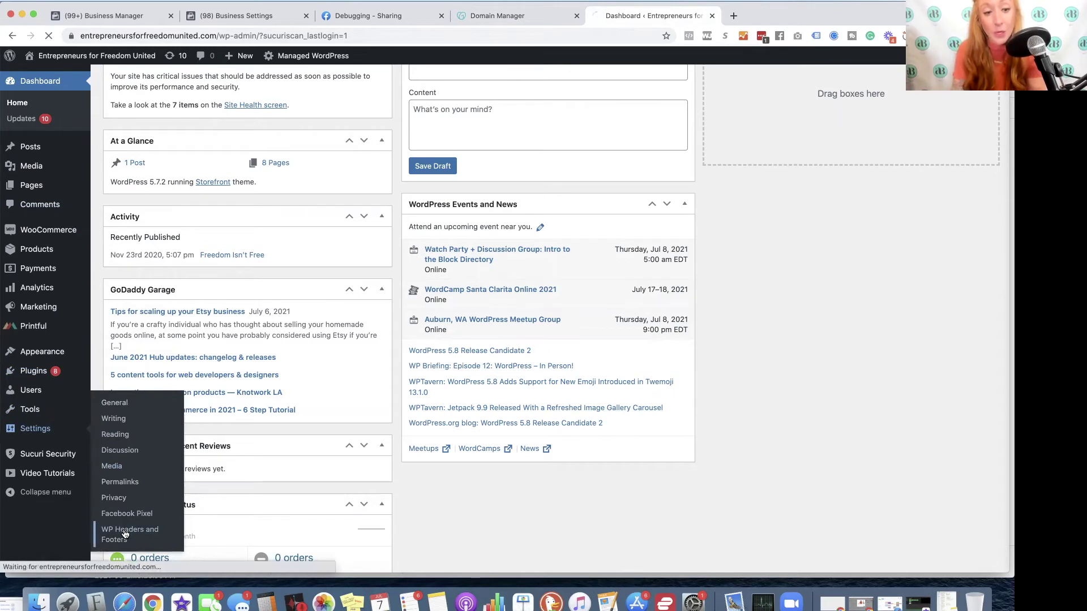
click(128, 514)
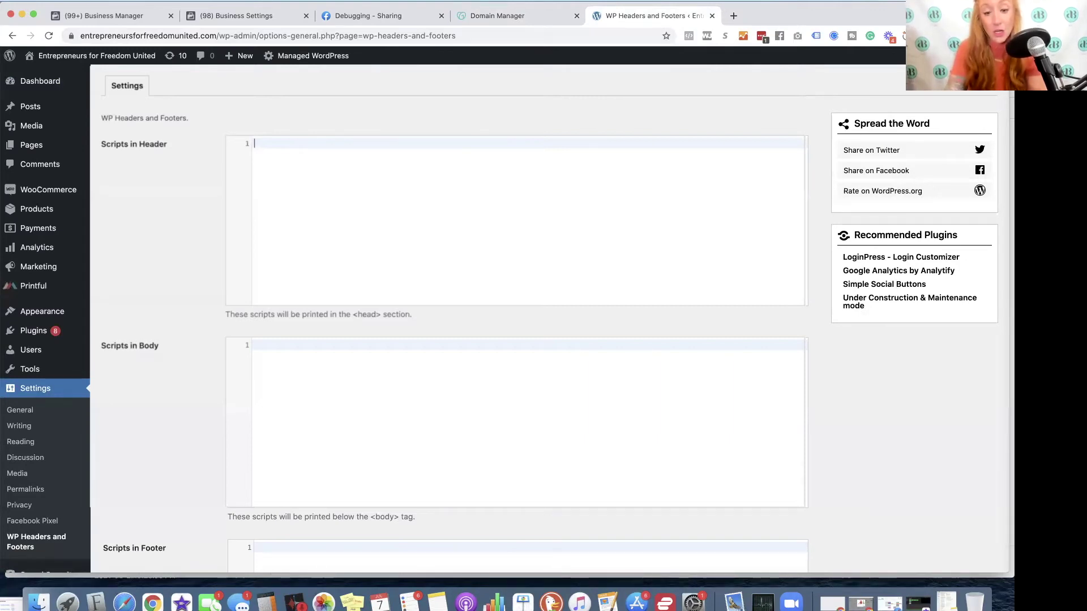
text(<meta name="facebook-domain-verification" content="qg9zy5pl7jw8h6gksxtmmo0algvj14" />)
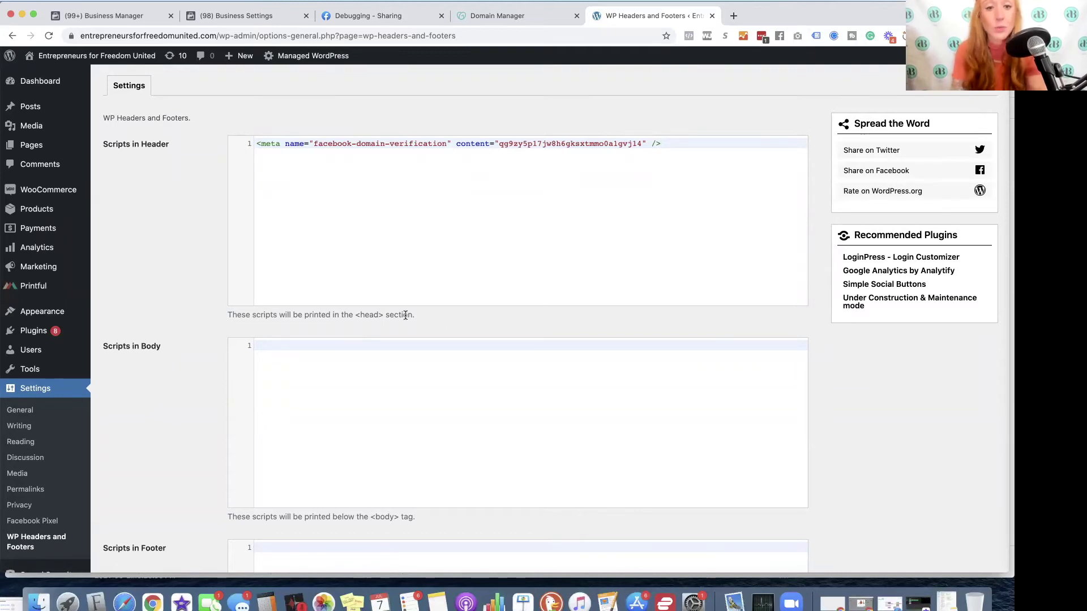
scroll(444, 322, down, 5)
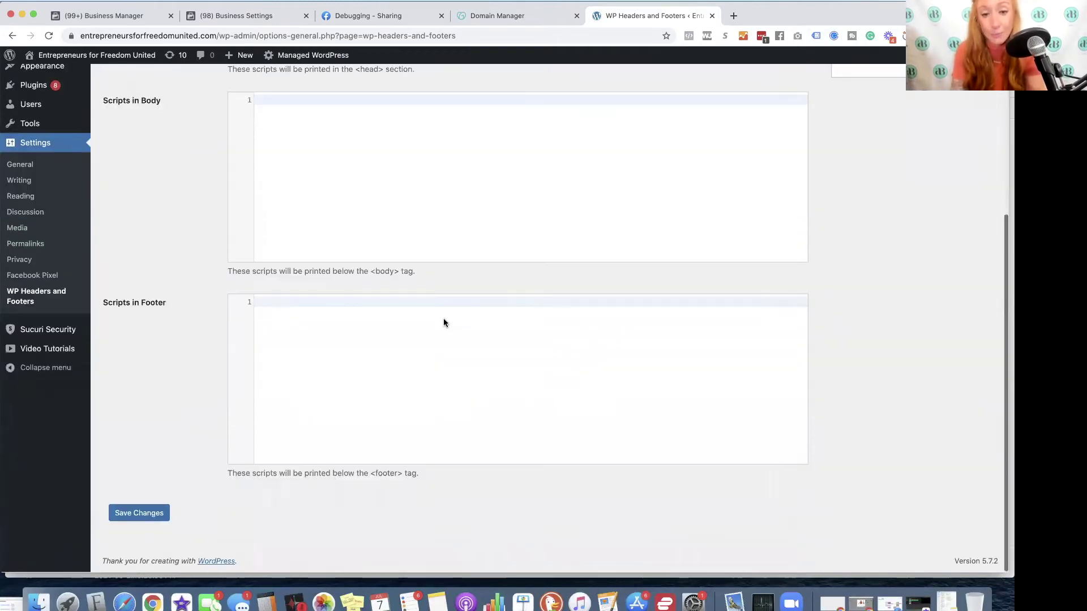
click(150, 514)
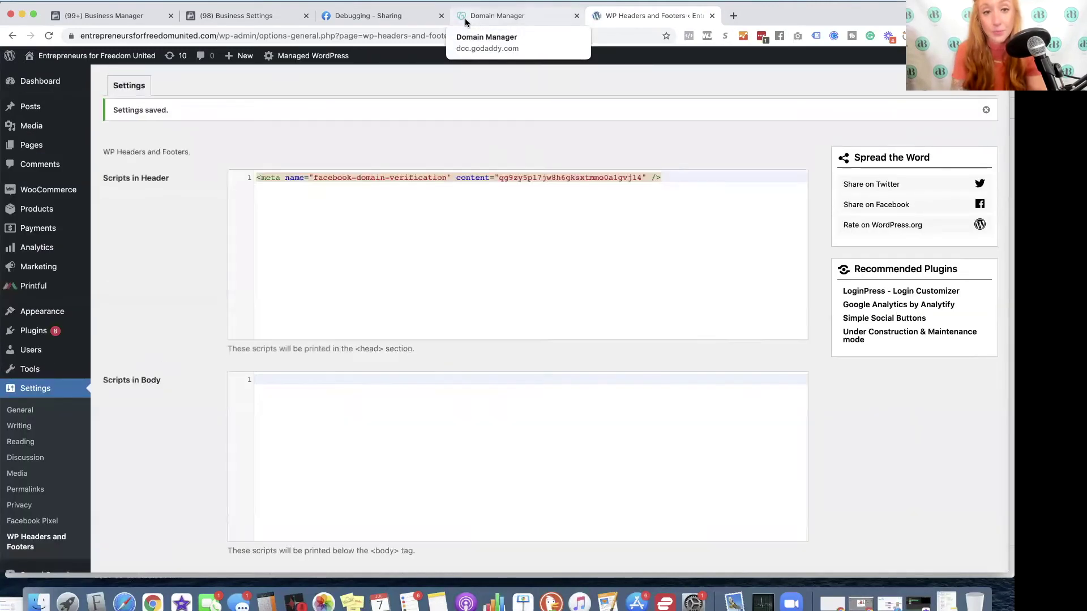
Verify entrepreneursforfreedomunited.com with Verify Domain and dismiss the success confirmation
click(464, 18)
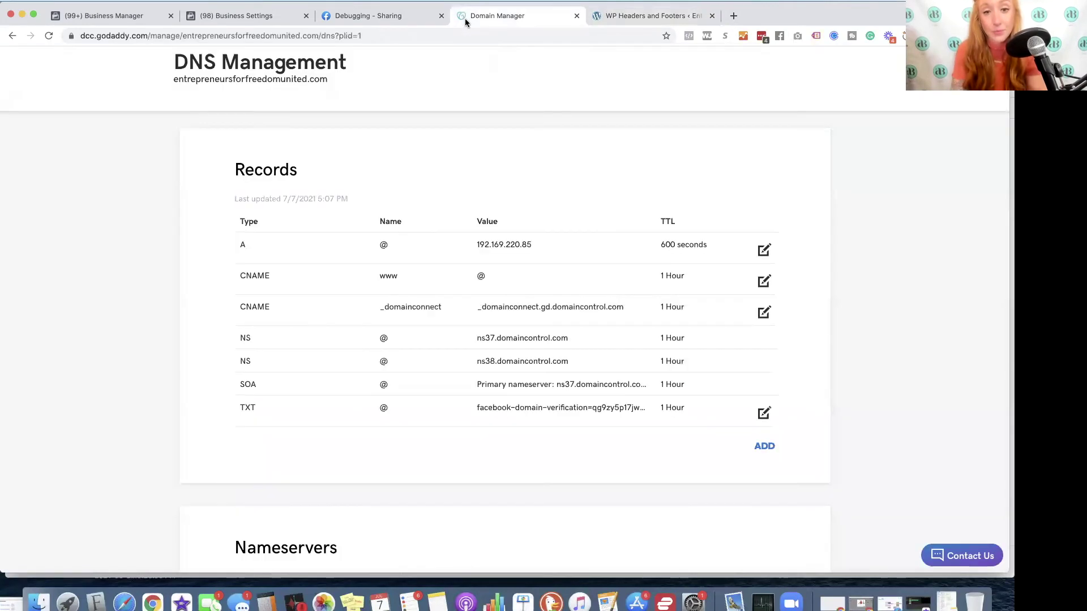
click(227, 17)
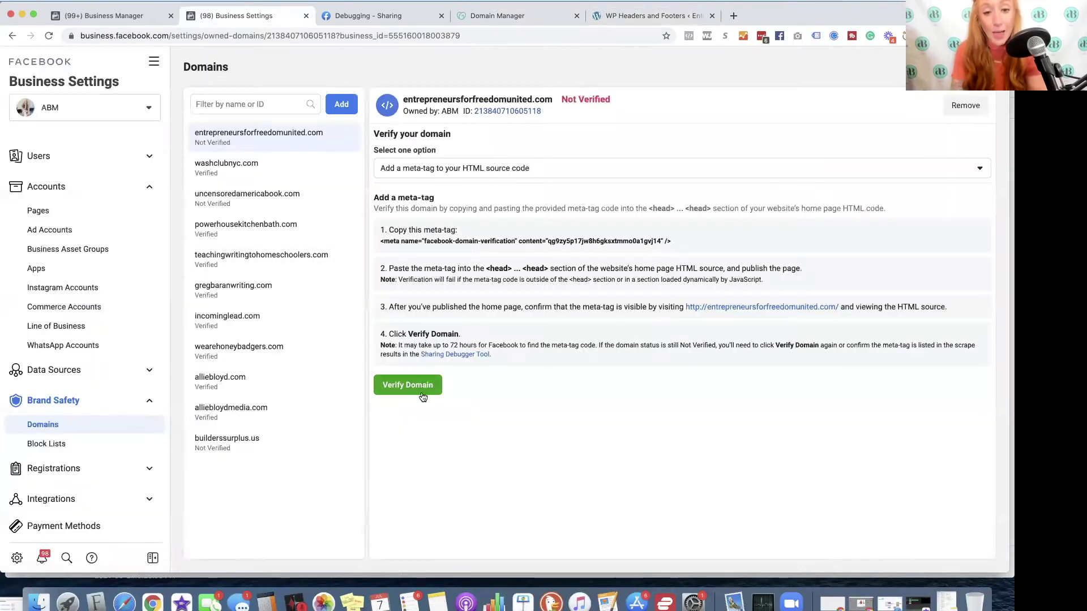
click(420, 387)
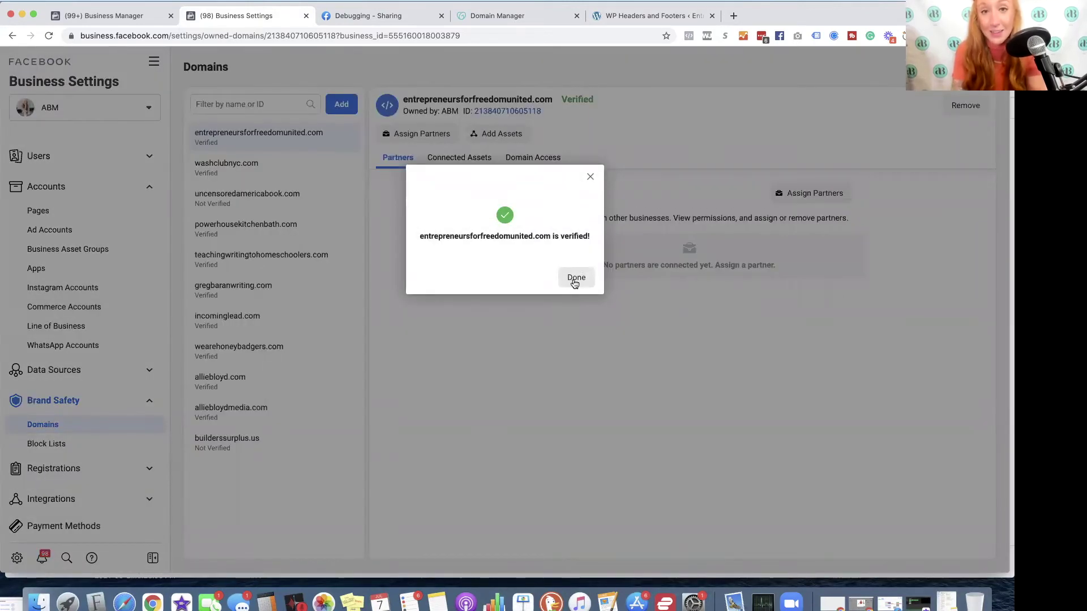
click(574, 282)
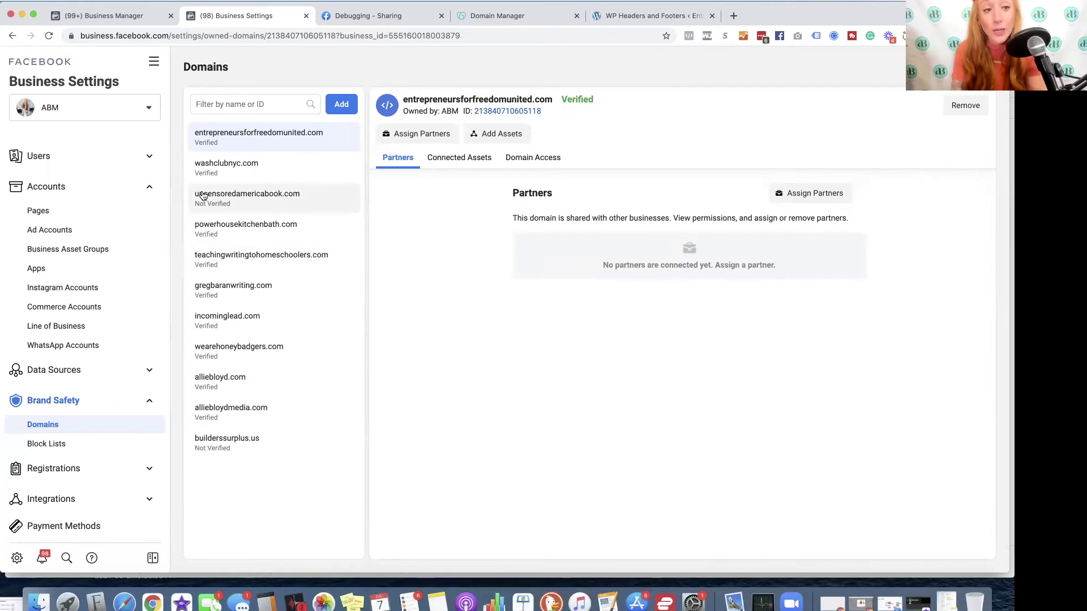
click(154, 61)
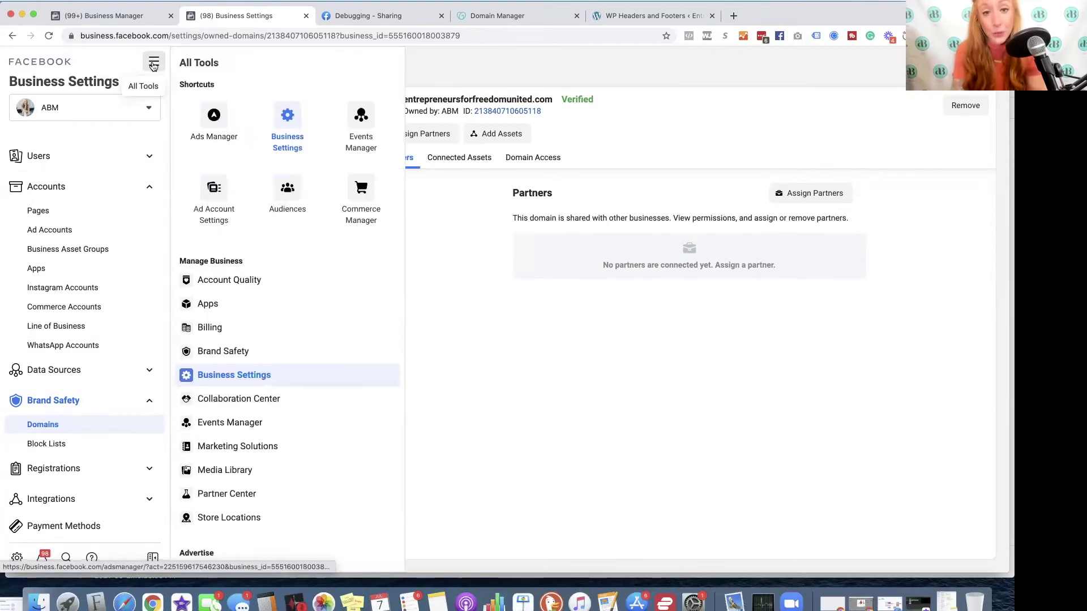
Open Events Manager's Aggregated Event Measurement tab and its Manage Events web configurations
click(361, 126)
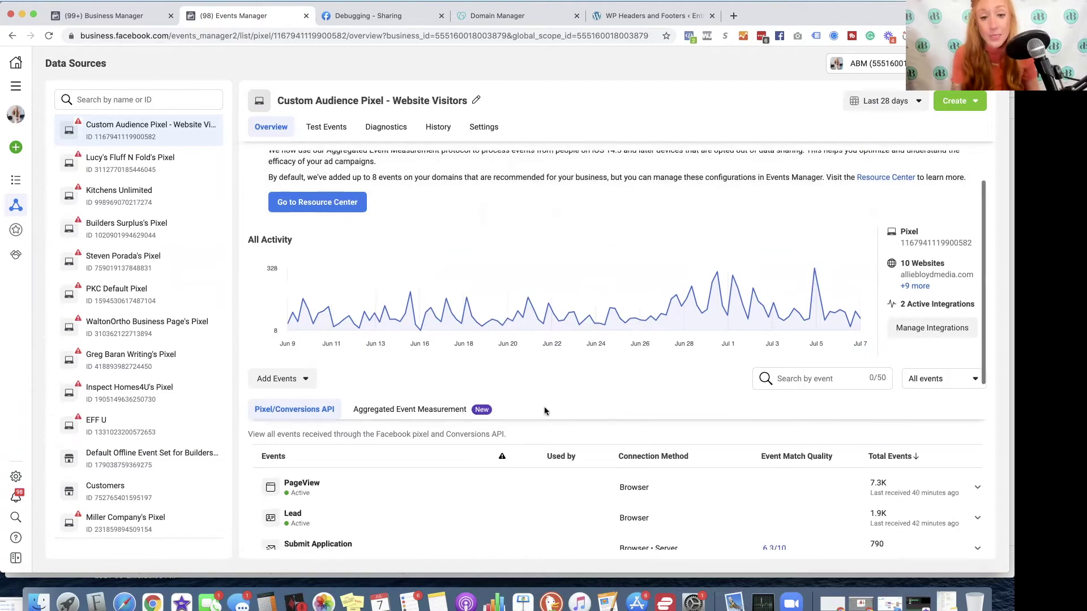
click(394, 411)
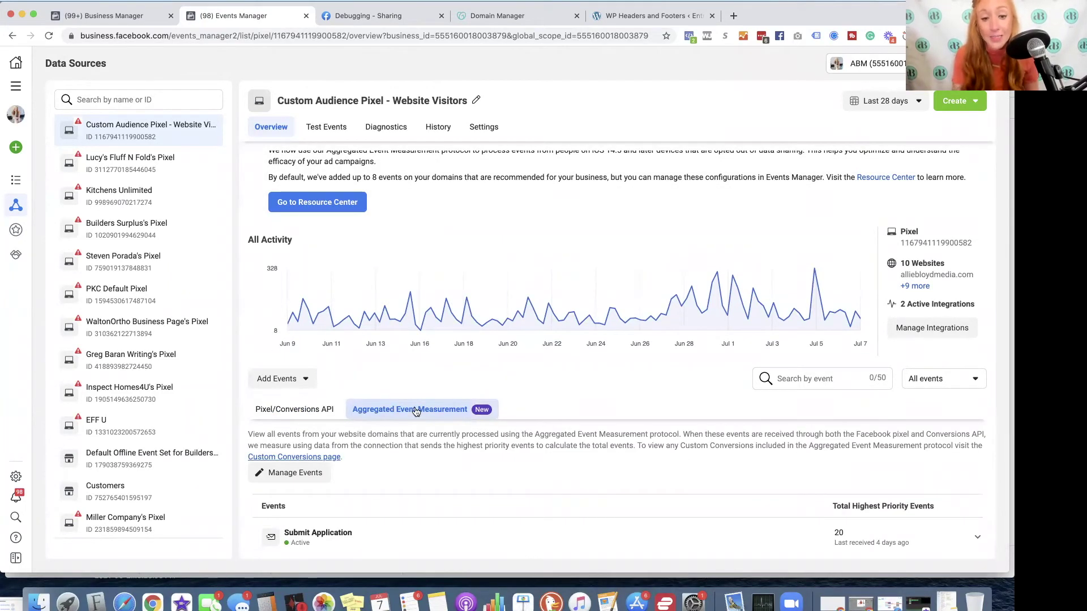
click(290, 479)
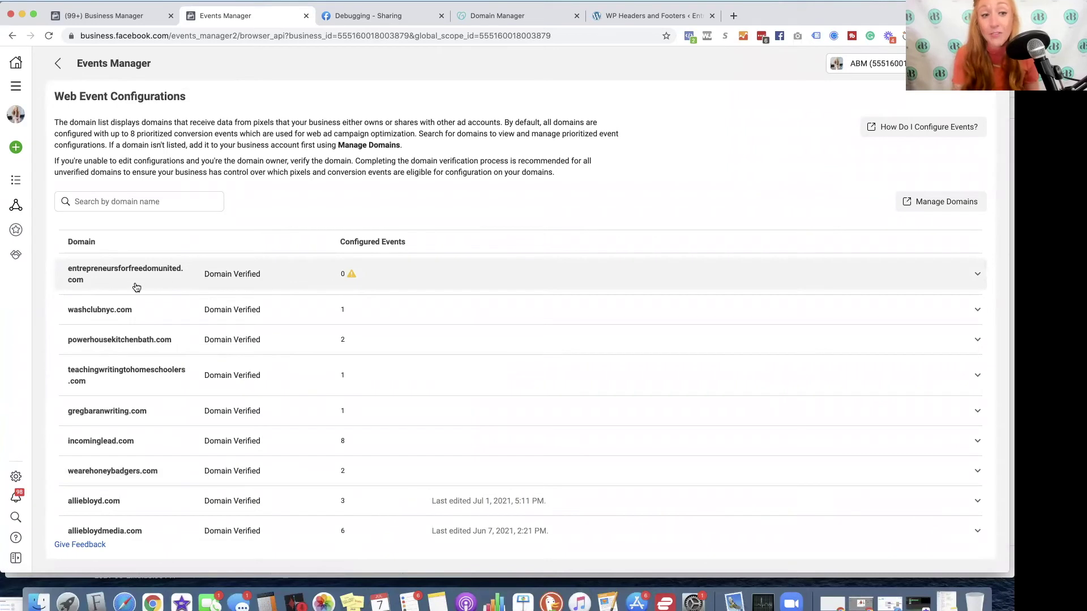
Expand the entrepreneursforfreedomunited.com row and confirm editing its events via Manage Events
click(490, 271)
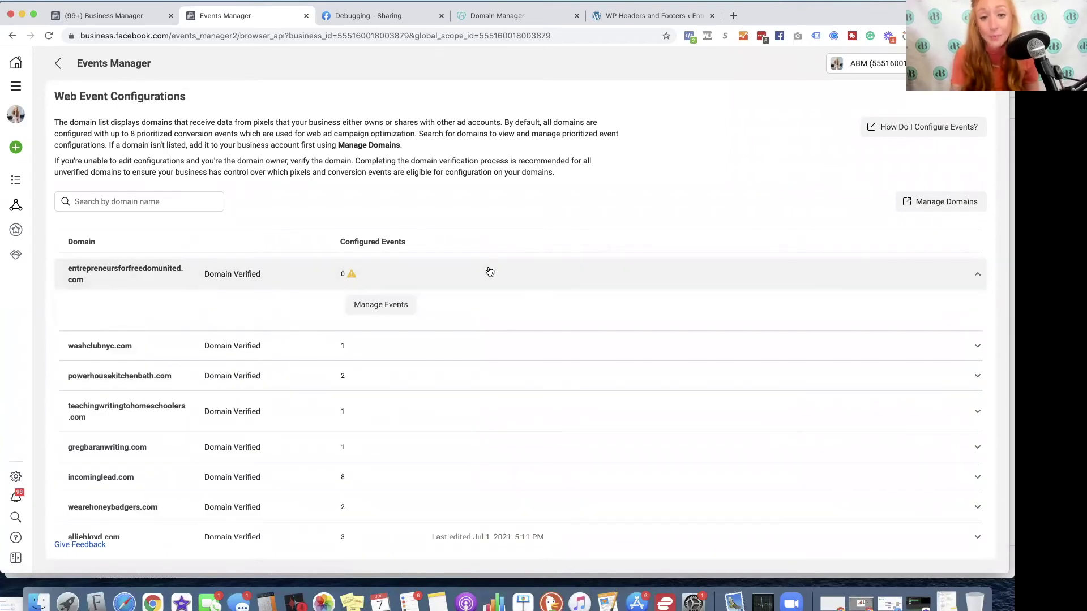
click(389, 305)
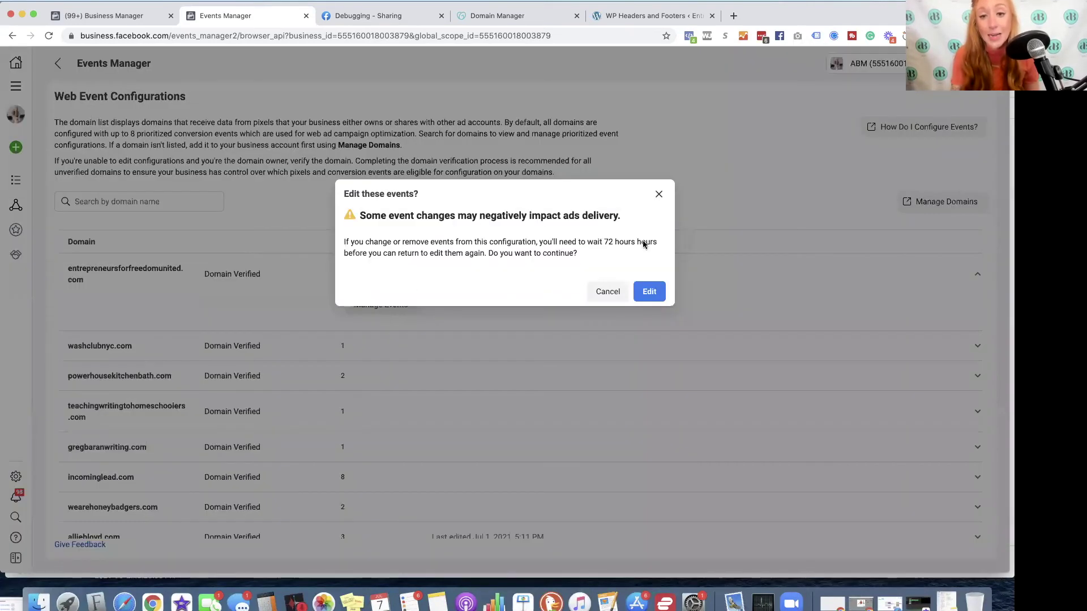
click(651, 291)
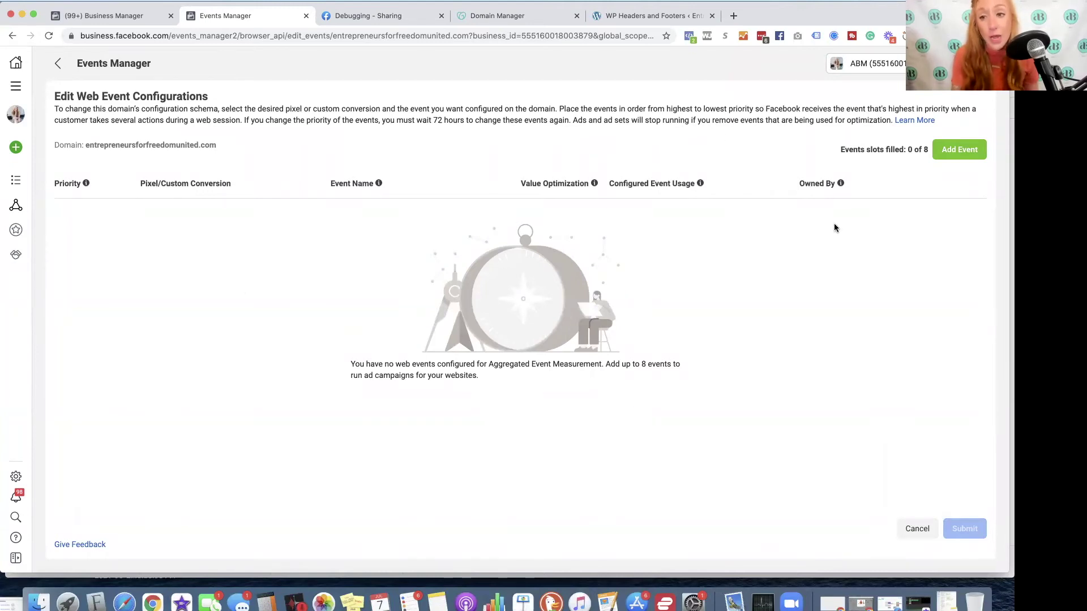
Add two EFF U event slots set to Purchase first and Initiate Checkout second
click(959, 147)
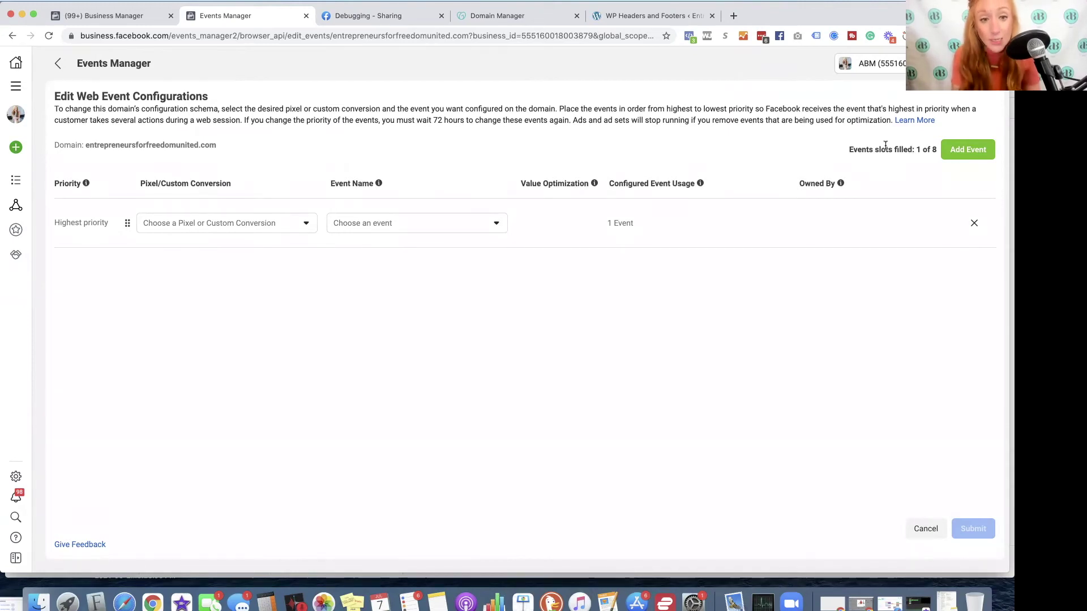
click(260, 225)
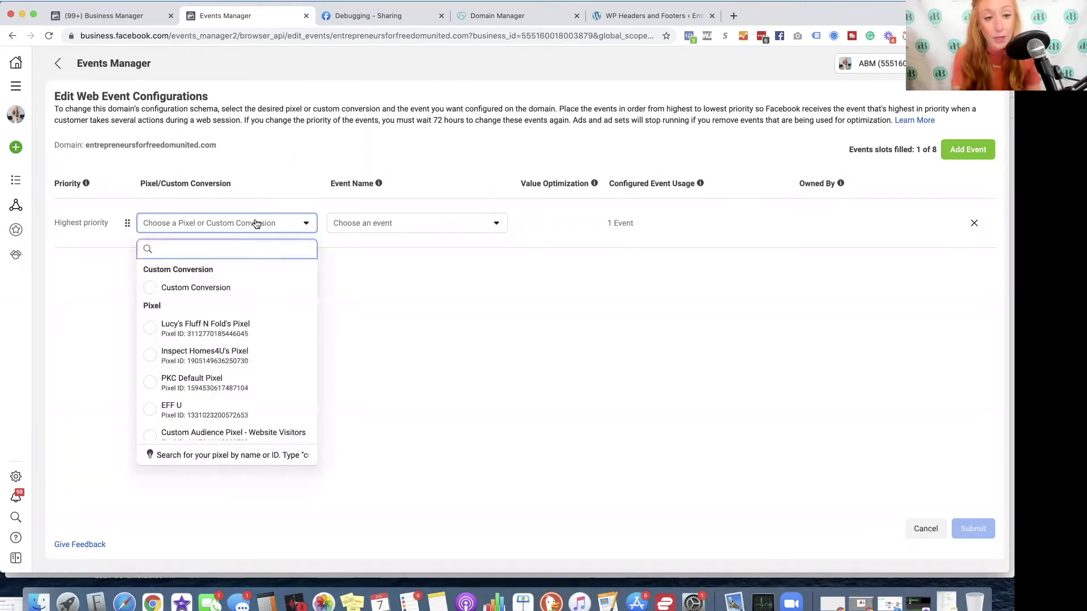
click(188, 408)
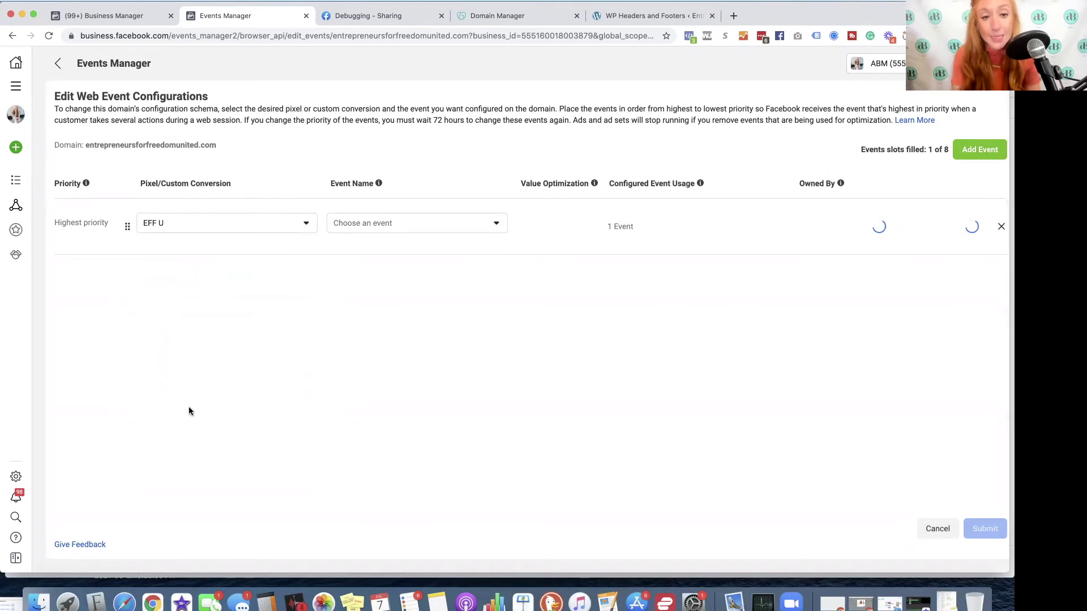
click(409, 224)
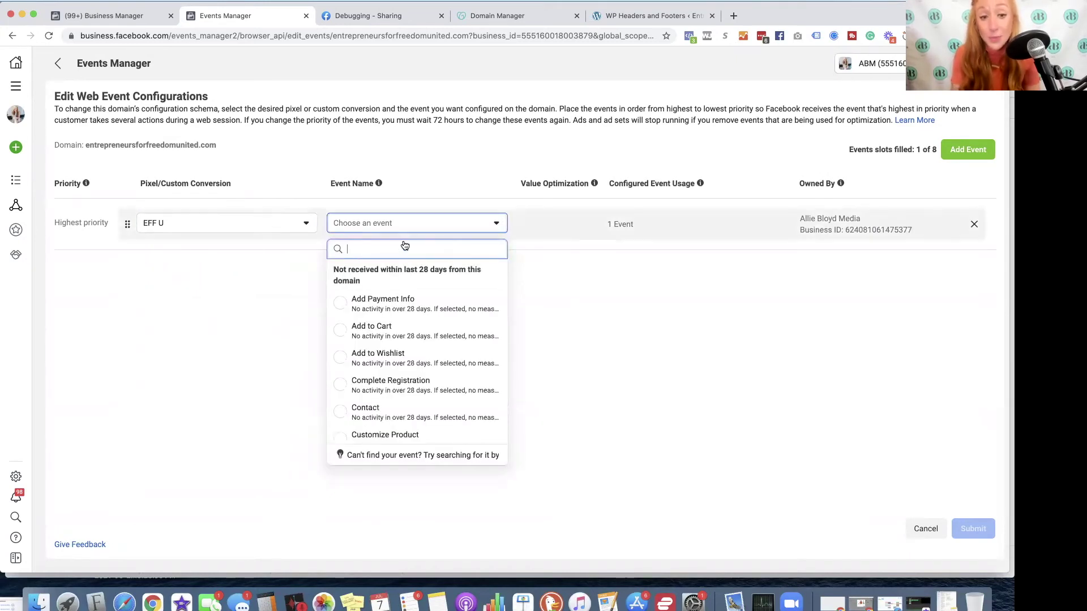
scroll(377, 378, down, 5)
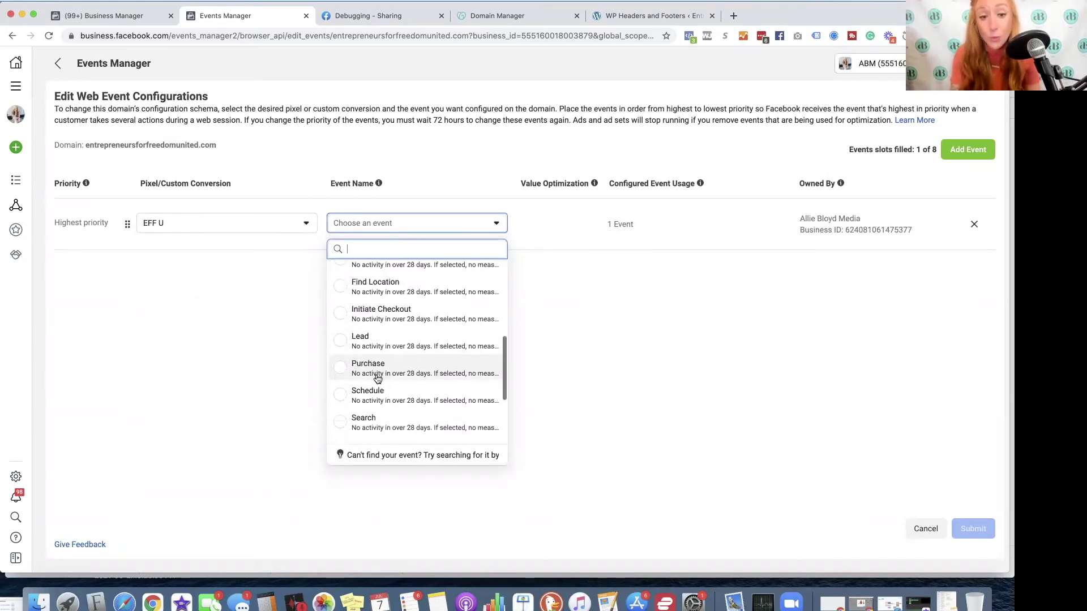
click(374, 371)
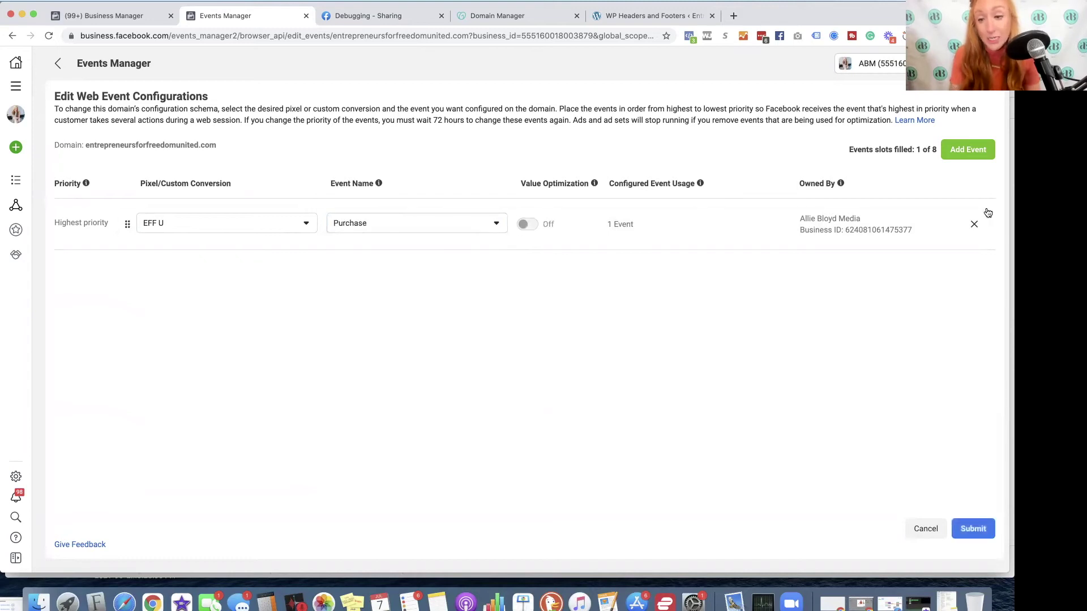
click(968, 151)
click(235, 260)
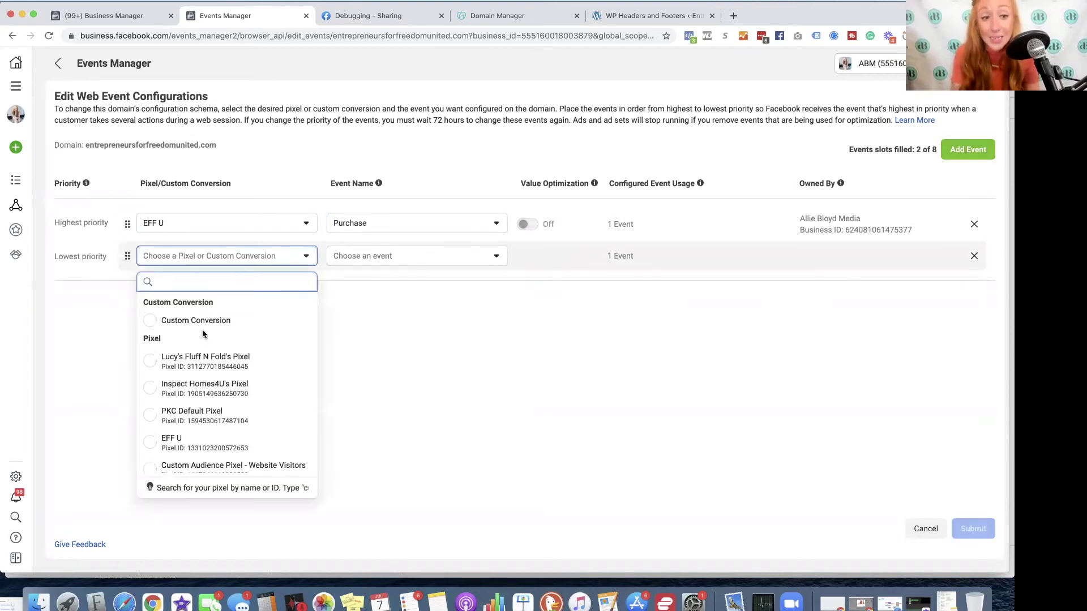
click(182, 443)
click(492, 253)
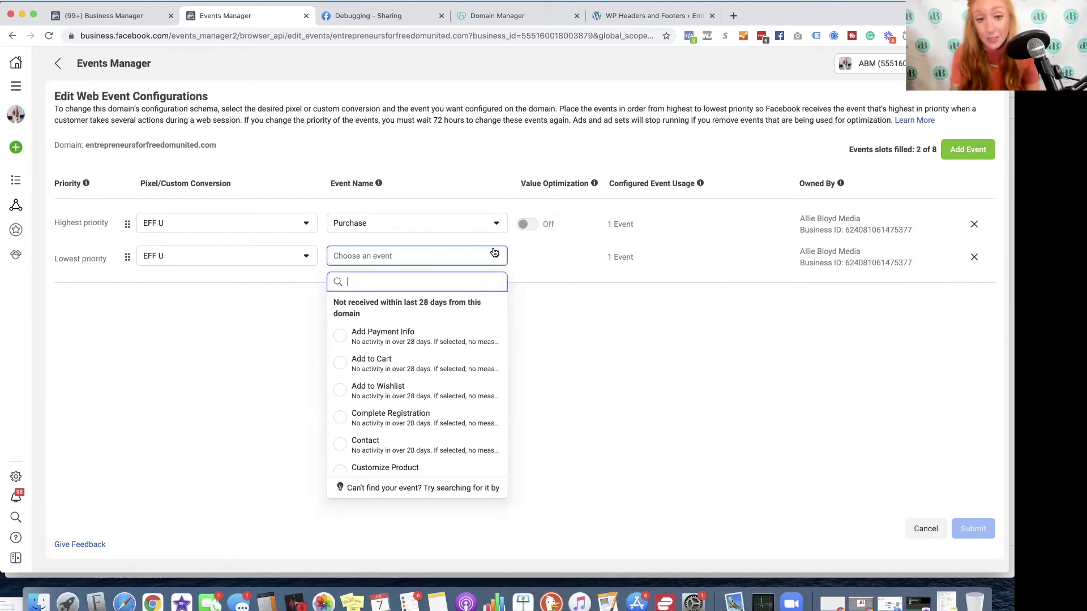
scroll(402, 404, down, 5)
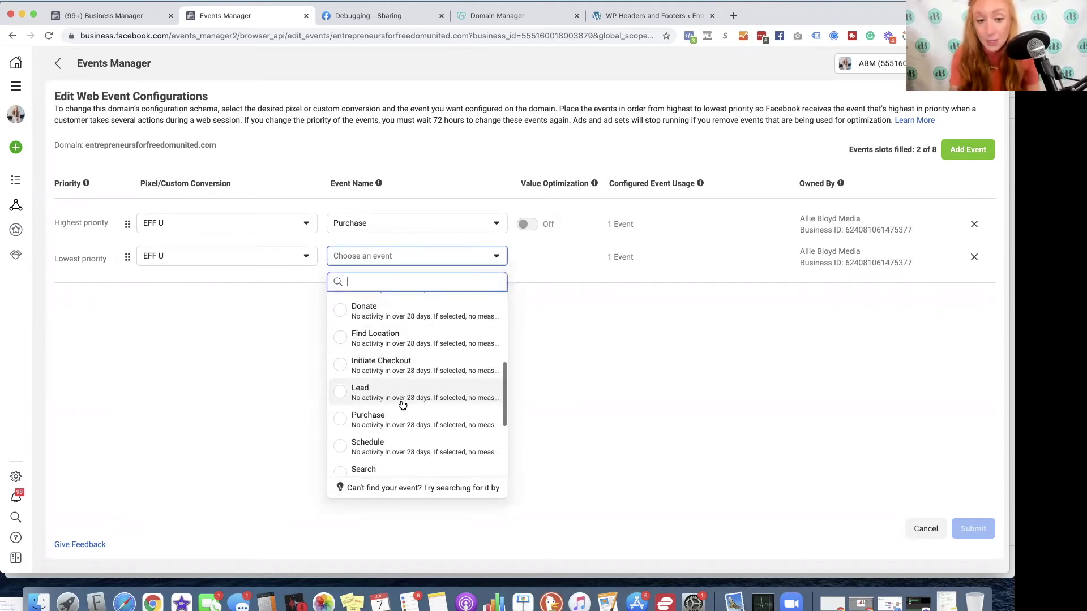
click(396, 349)
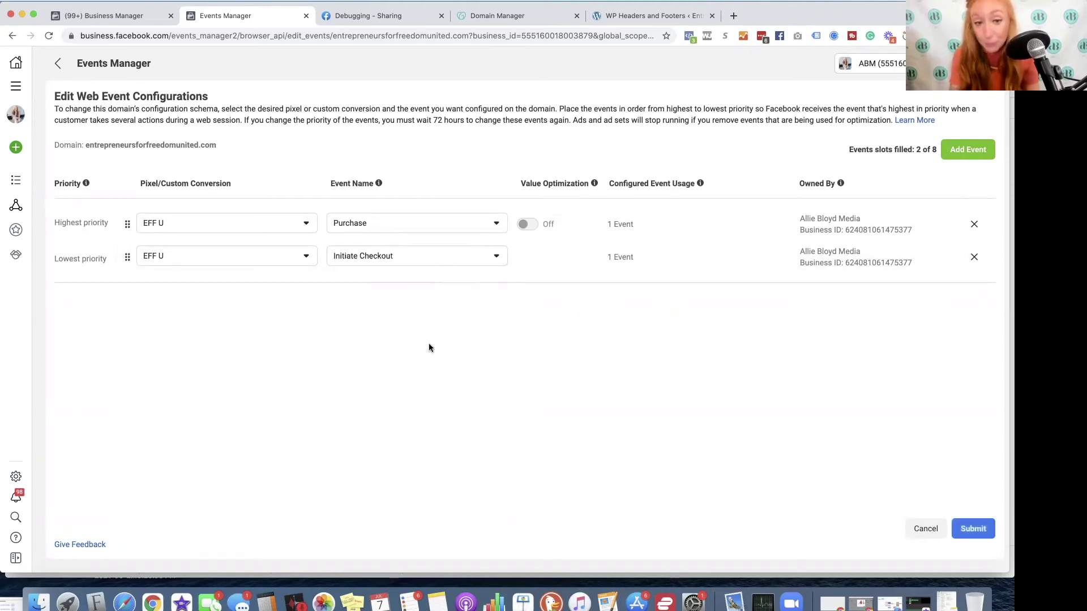
Add a third event slot with the EFF U pixel and browse its event list
click(967, 151)
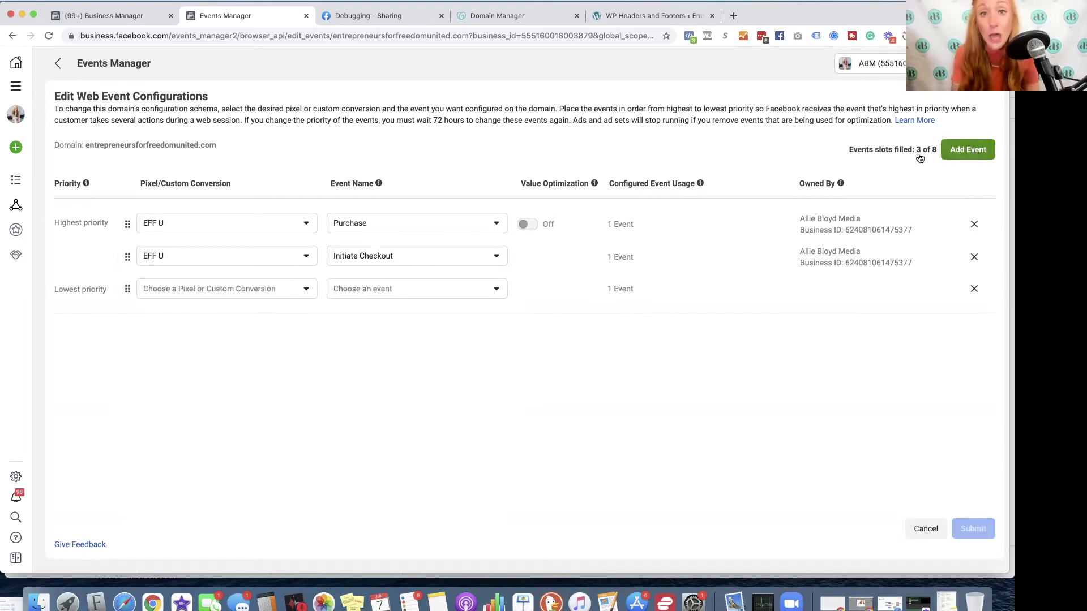
click(296, 289)
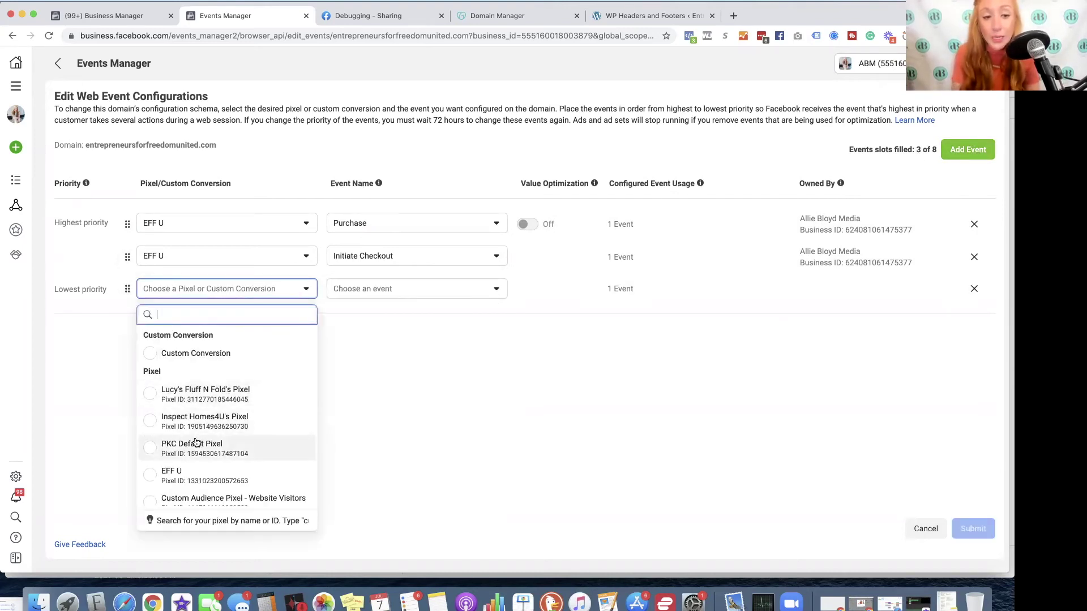
click(182, 473)
click(440, 293)
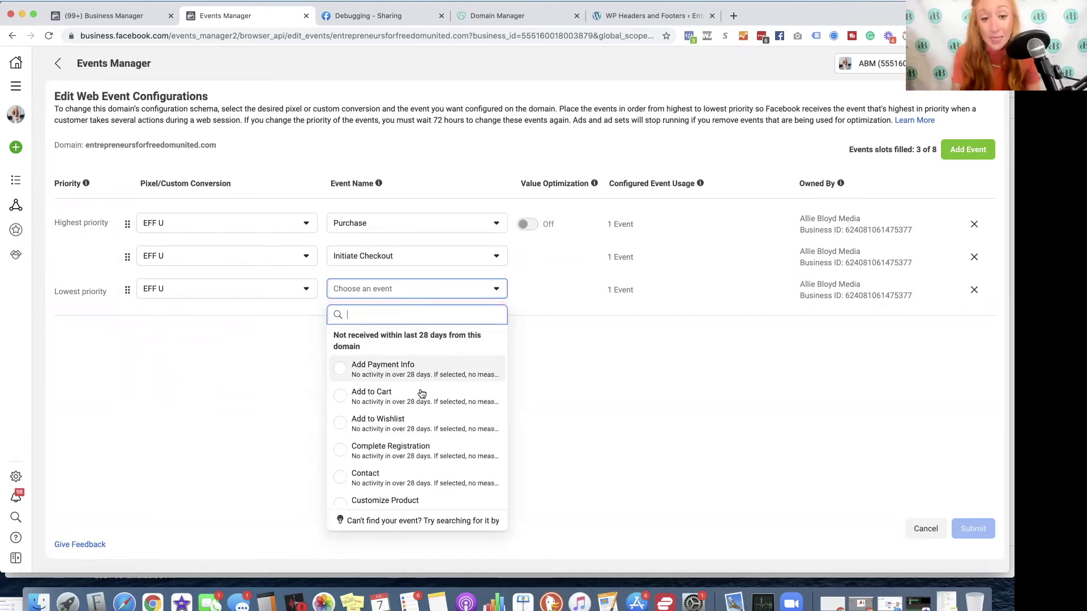
scroll(414, 405, down, 3)
scroll(412, 403, up, 3)
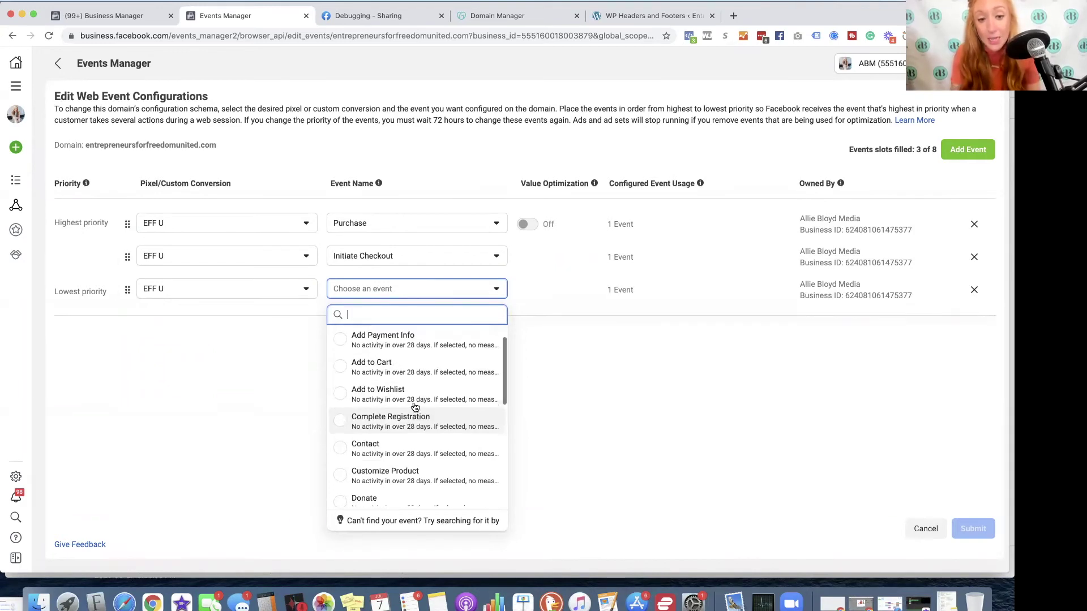
click(449, 337)
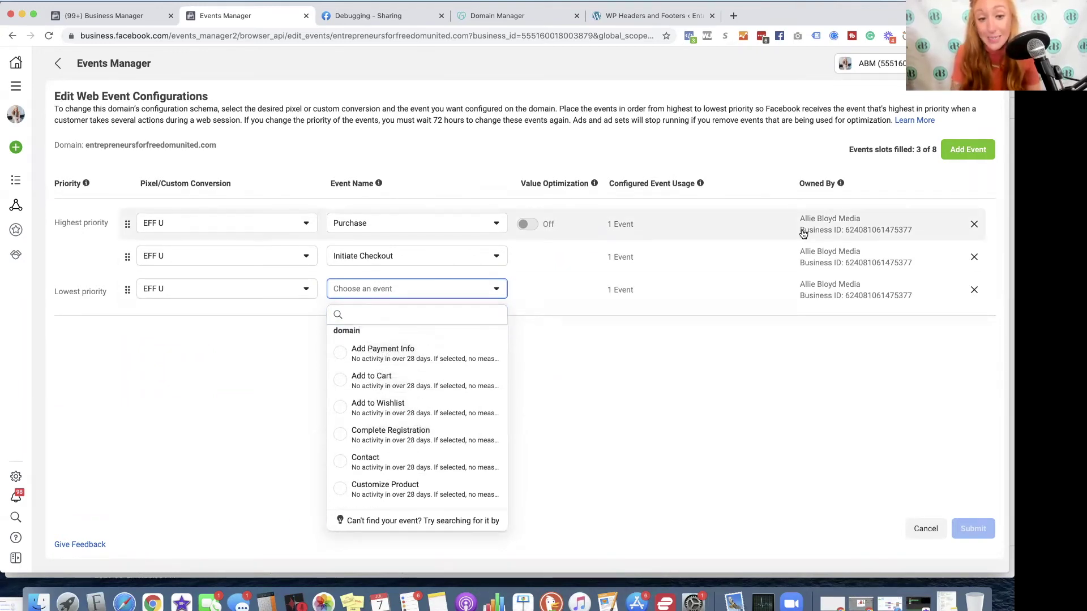
Set the third event to Add Payment Info and add a fourth EFF U row as Add to Cart
click(456, 354)
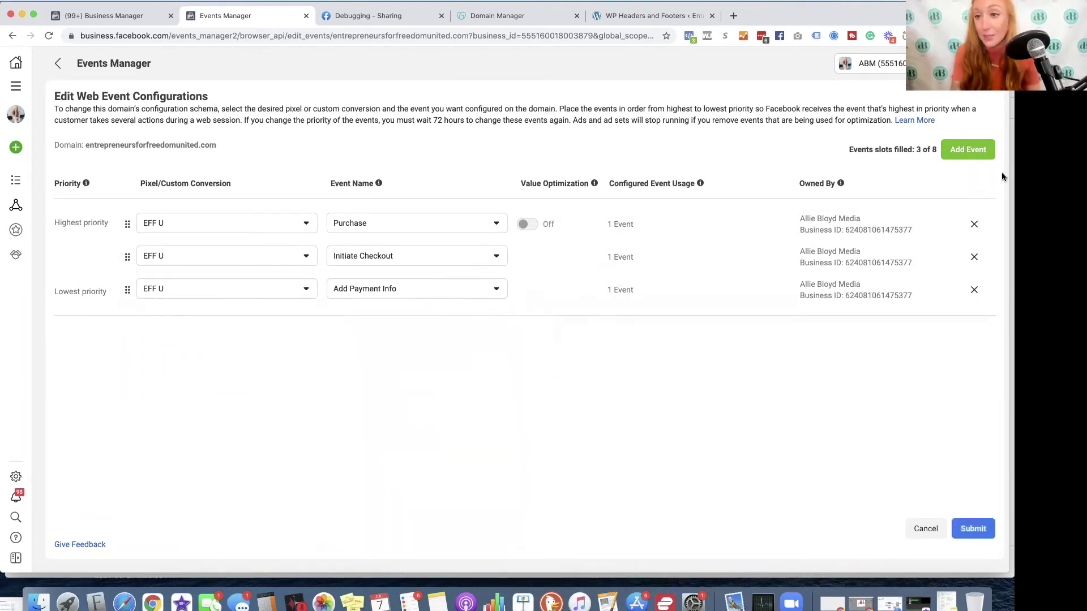
click(969, 151)
click(196, 332)
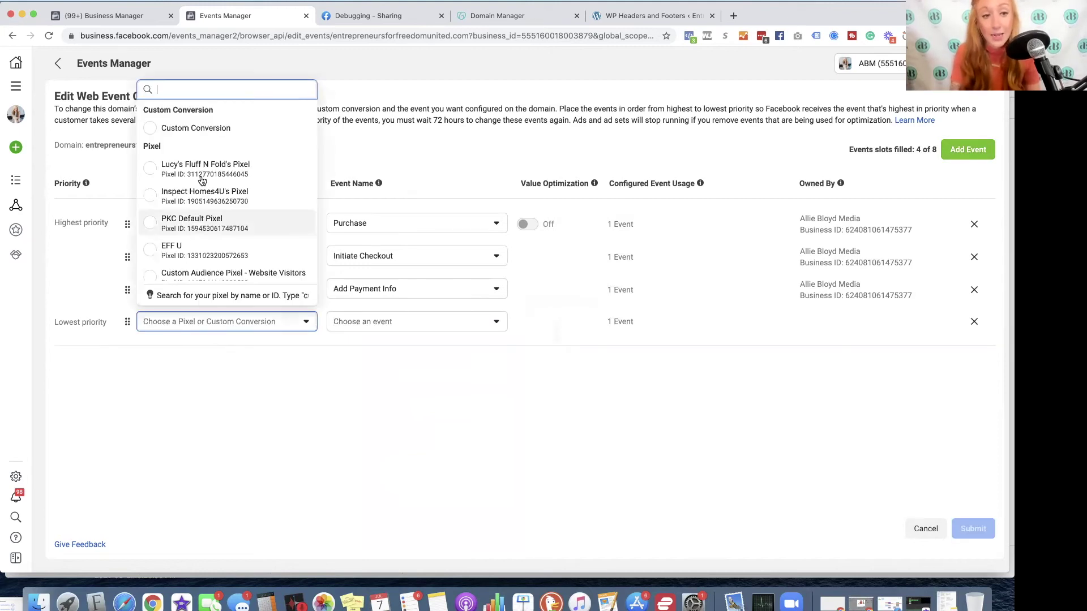
click(182, 249)
click(351, 323)
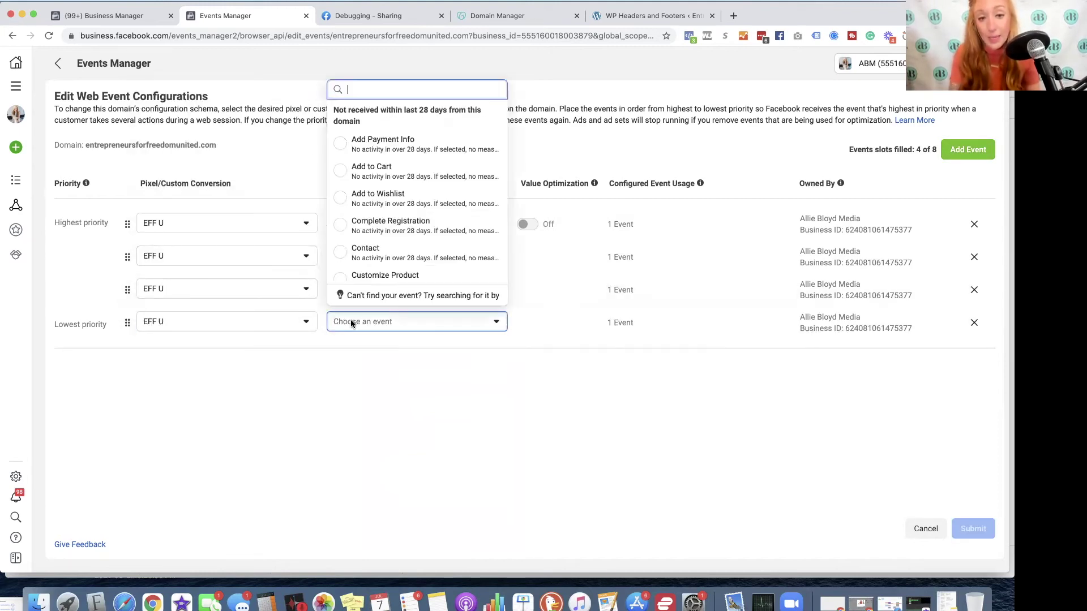
click(392, 169)
Add a fifth EFF U event row set to Customize Product
click(978, 159)
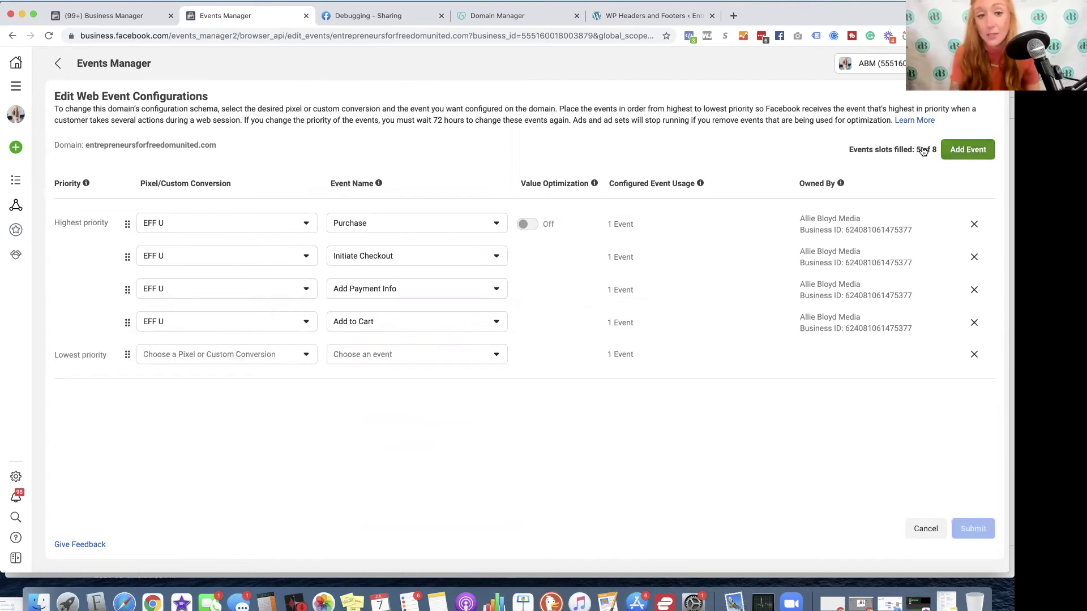
click(169, 357)
click(201, 283)
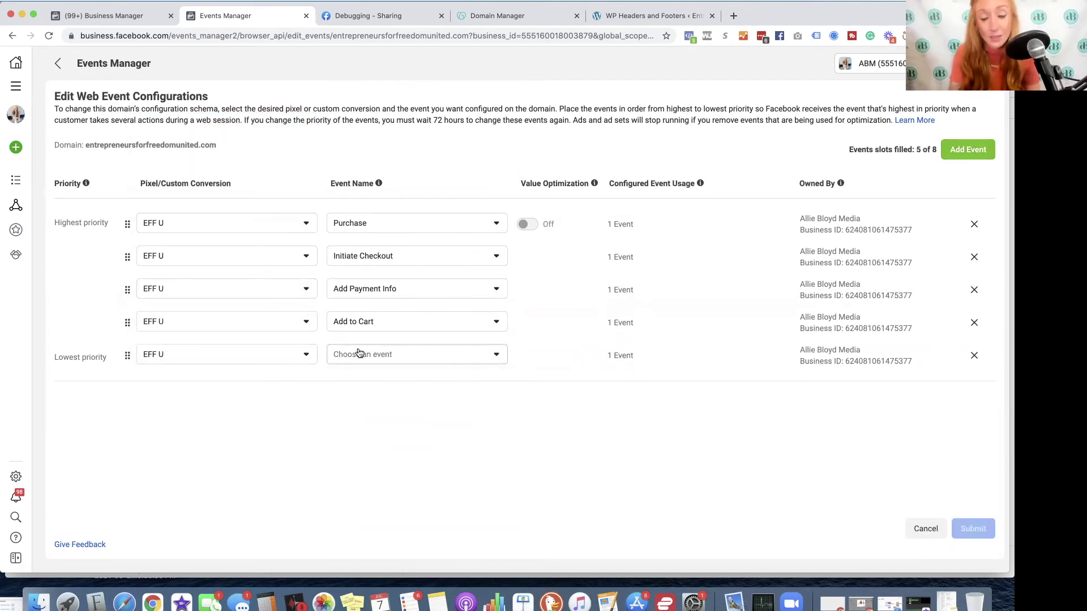
click(359, 355)
scroll(397, 286, down, 1)
scroll(396, 285, down, 5)
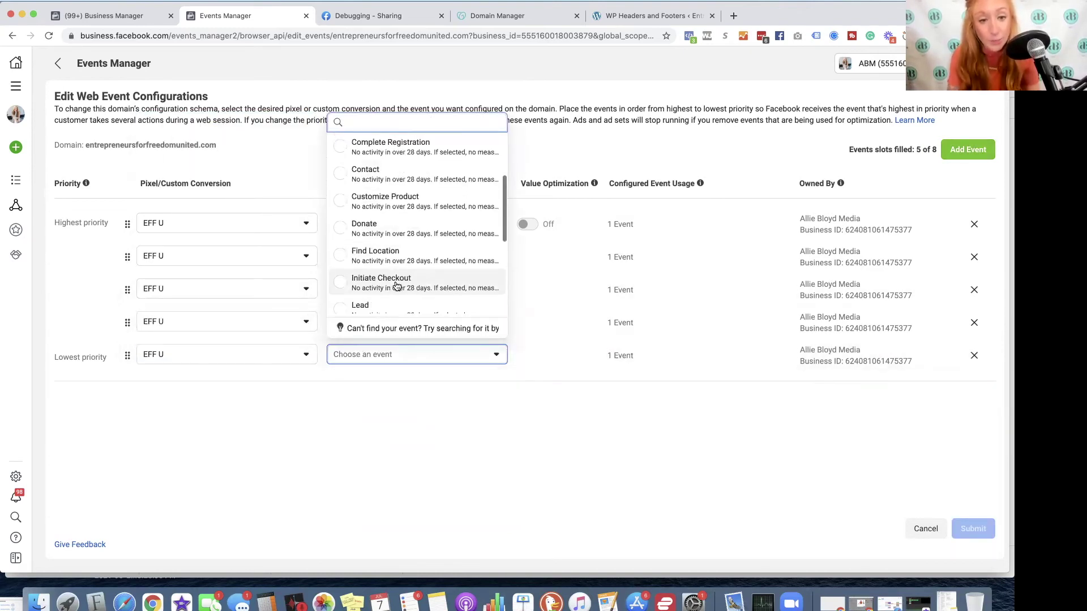
scroll(396, 286, down, 4)
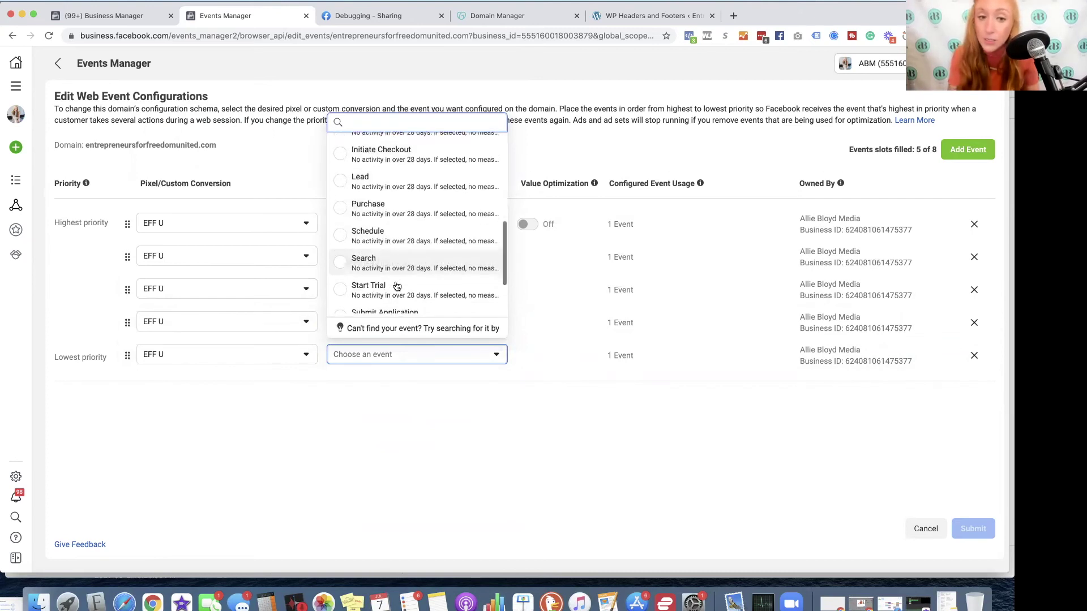
scroll(396, 286, up, 5)
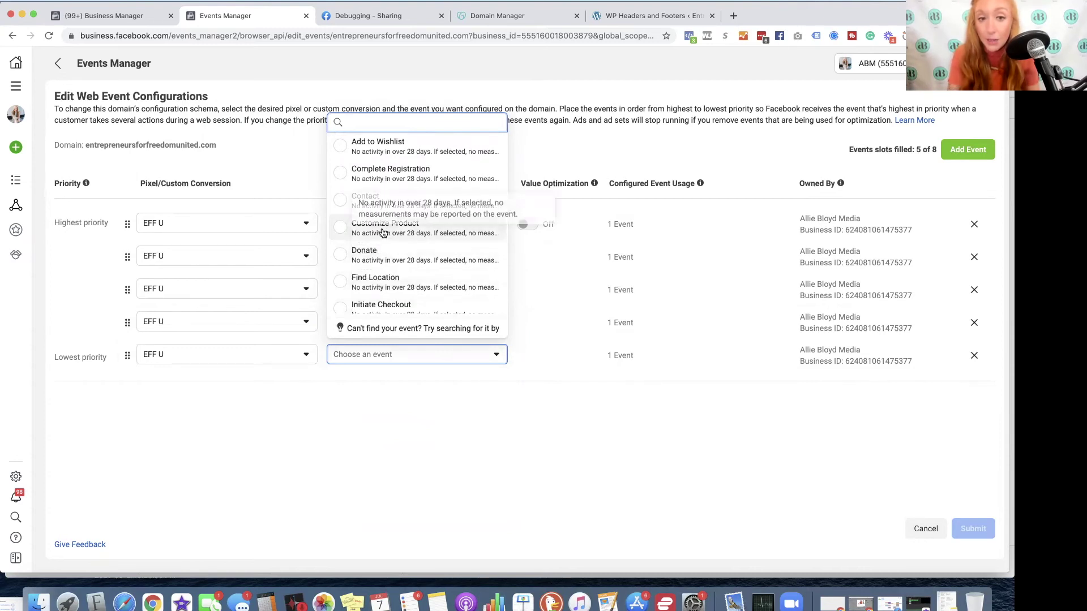
click(383, 222)
Add a sixth EFF U event row set to Contact
click(968, 150)
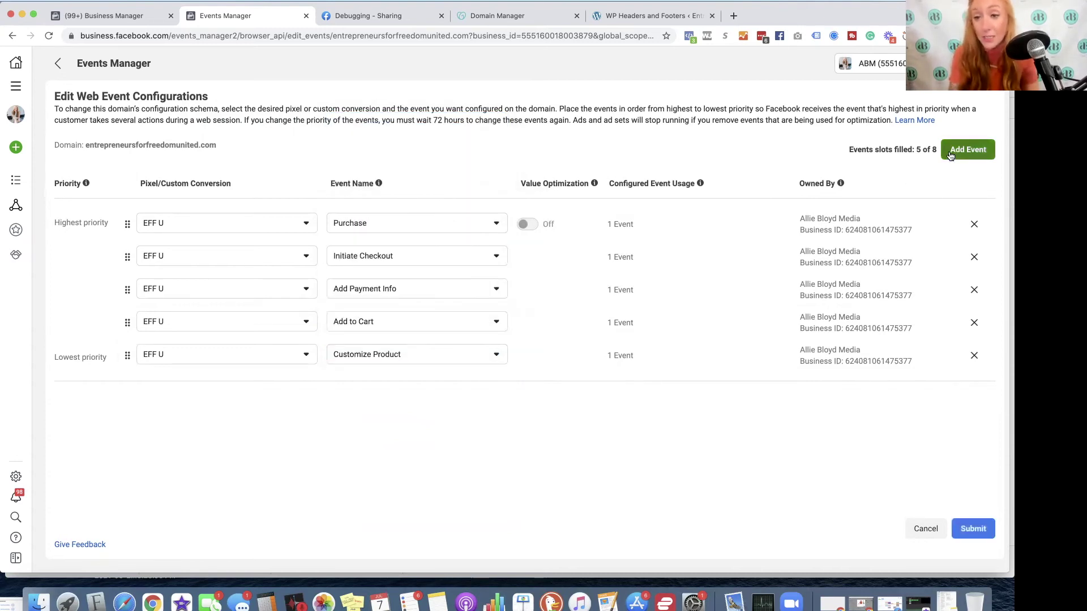
click(220, 398)
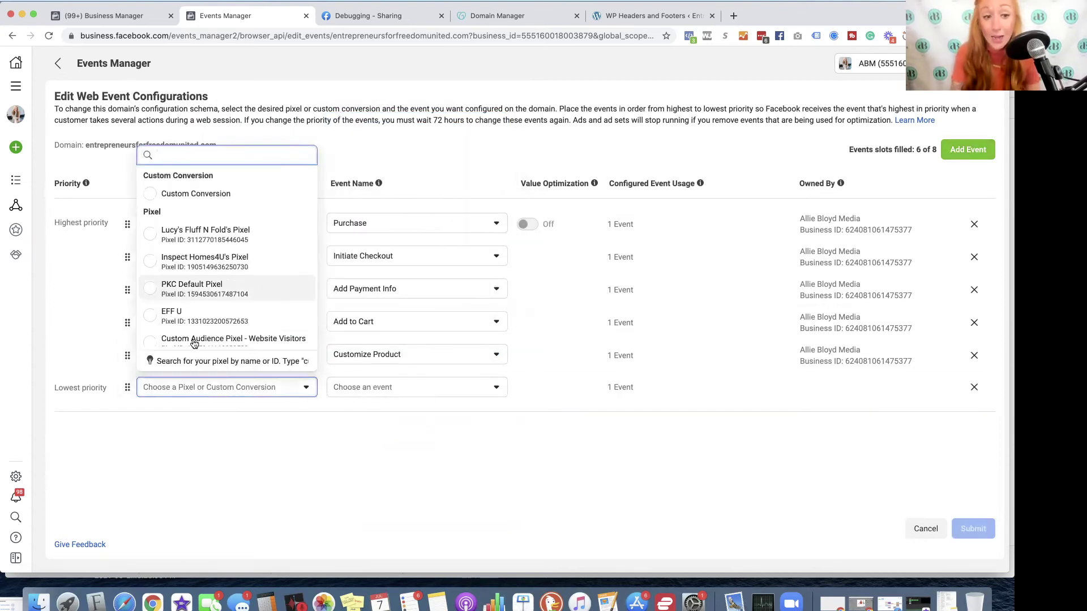
click(280, 323)
click(354, 387)
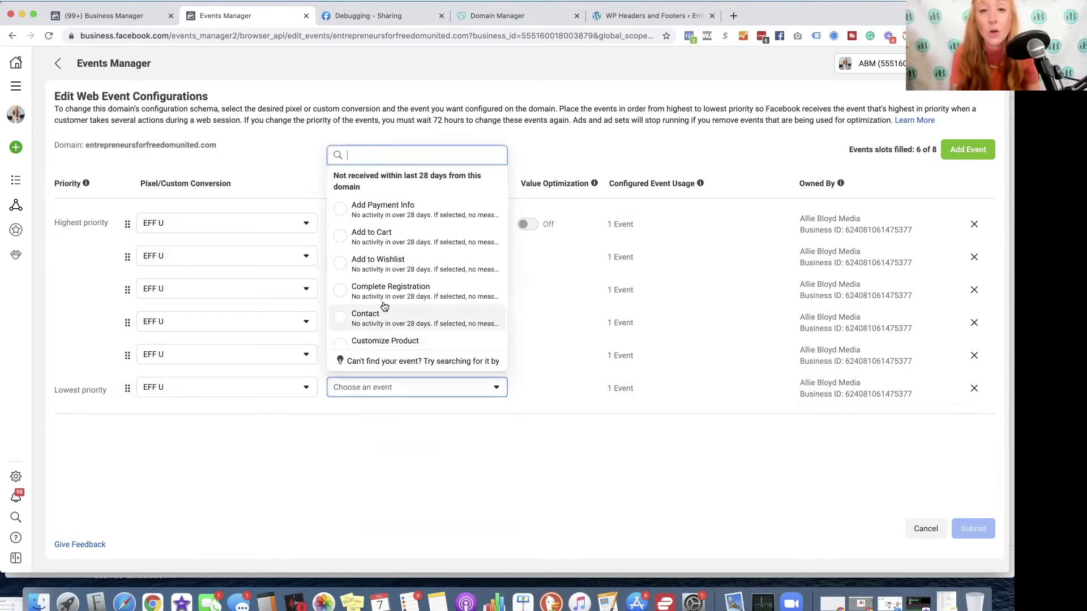
scroll(398, 281, down, 1)
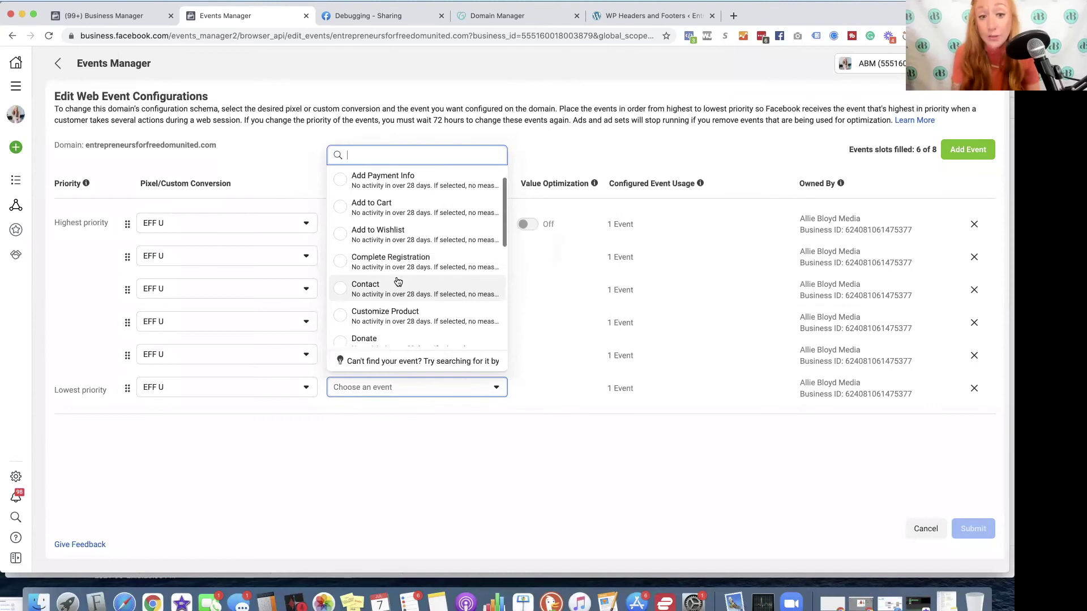
scroll(398, 282, down, 2)
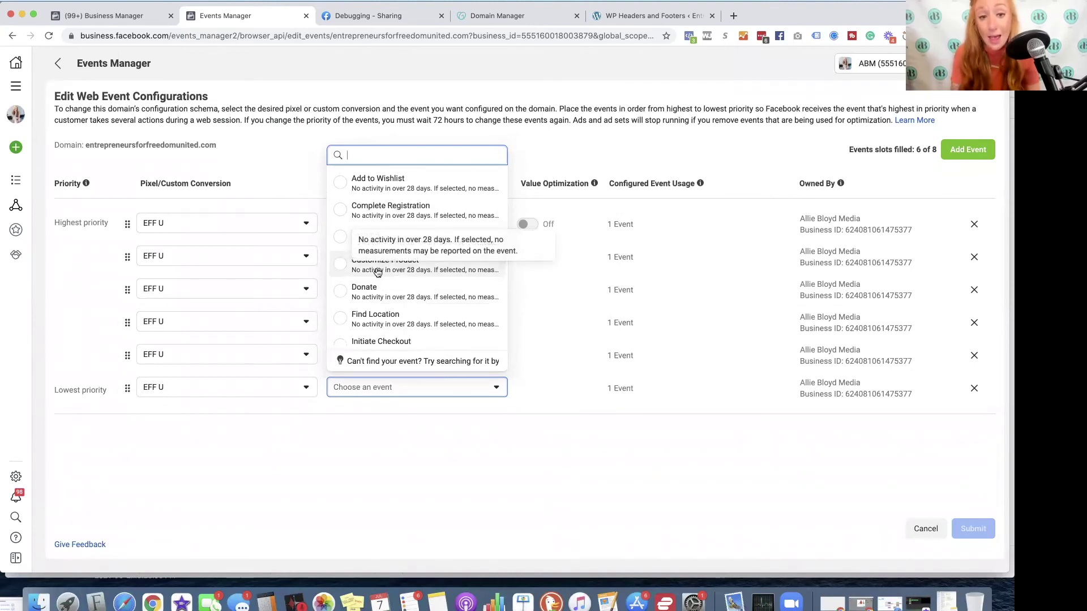
scroll(352, 301, down, 3)
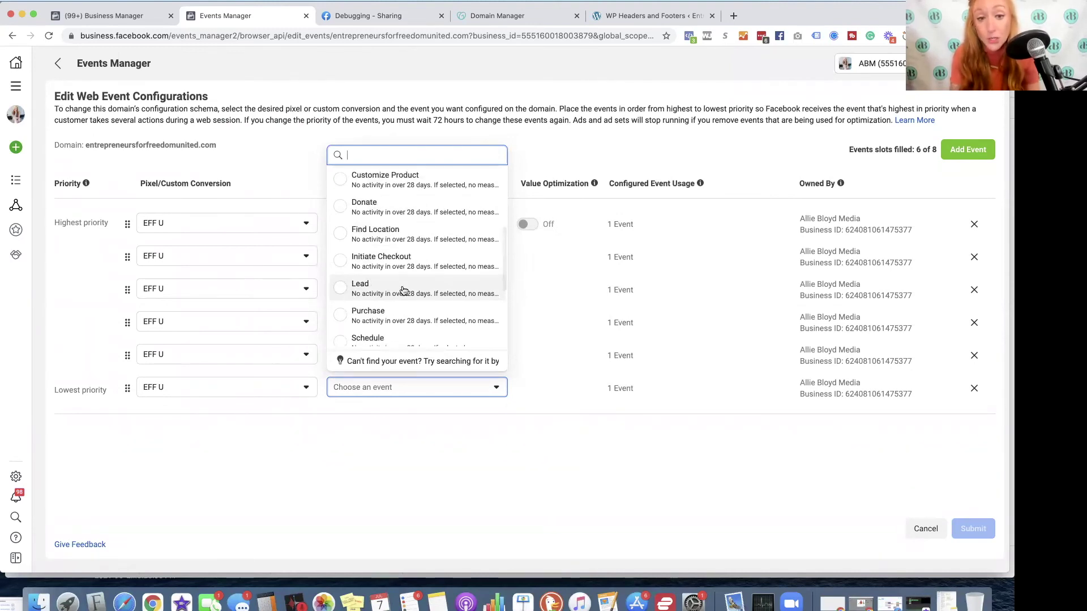
scroll(390, 293, up, 3)
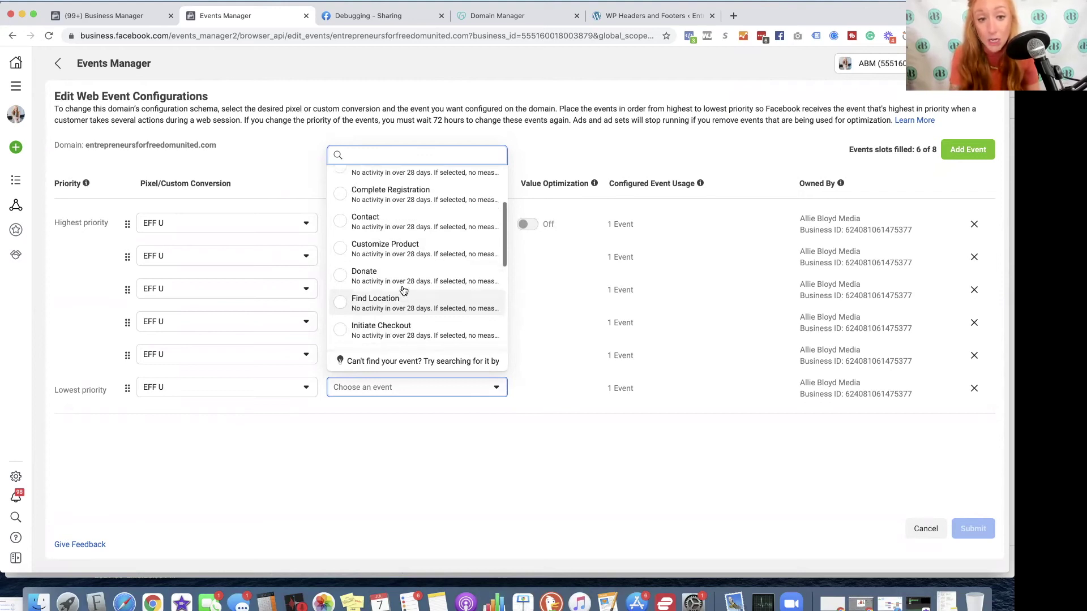
click(409, 223)
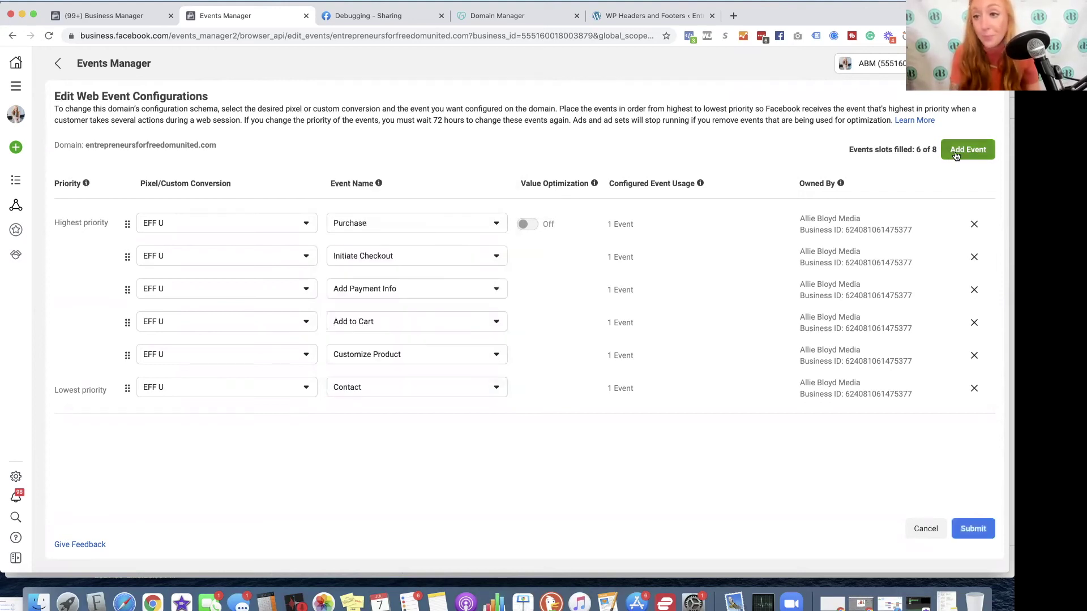
Add a seventh EFF U event row set to View Content as lowest priority
click(968, 149)
click(217, 425)
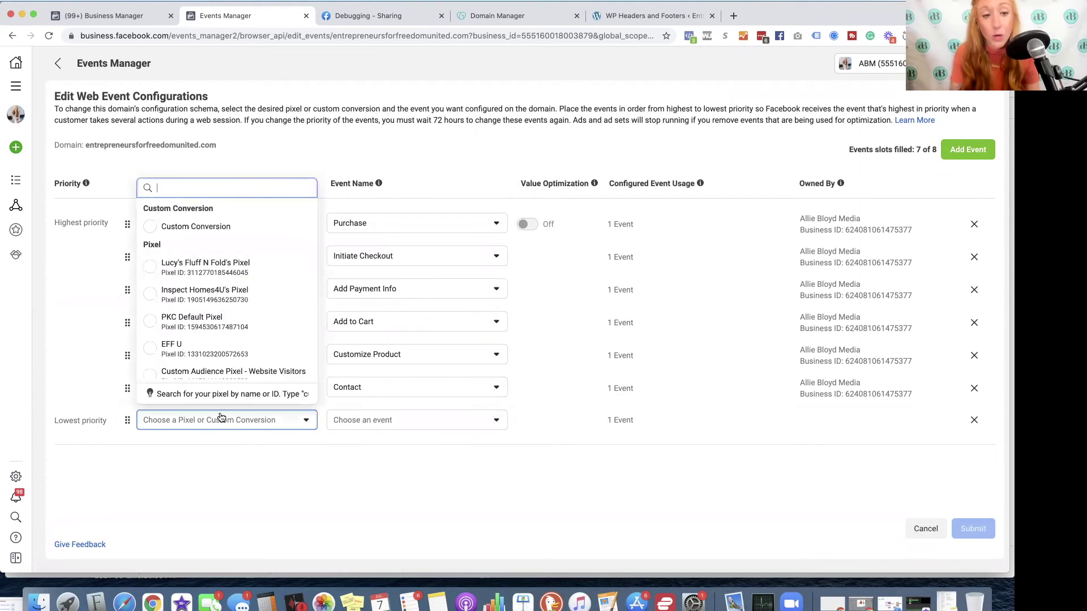
click(221, 352)
click(347, 420)
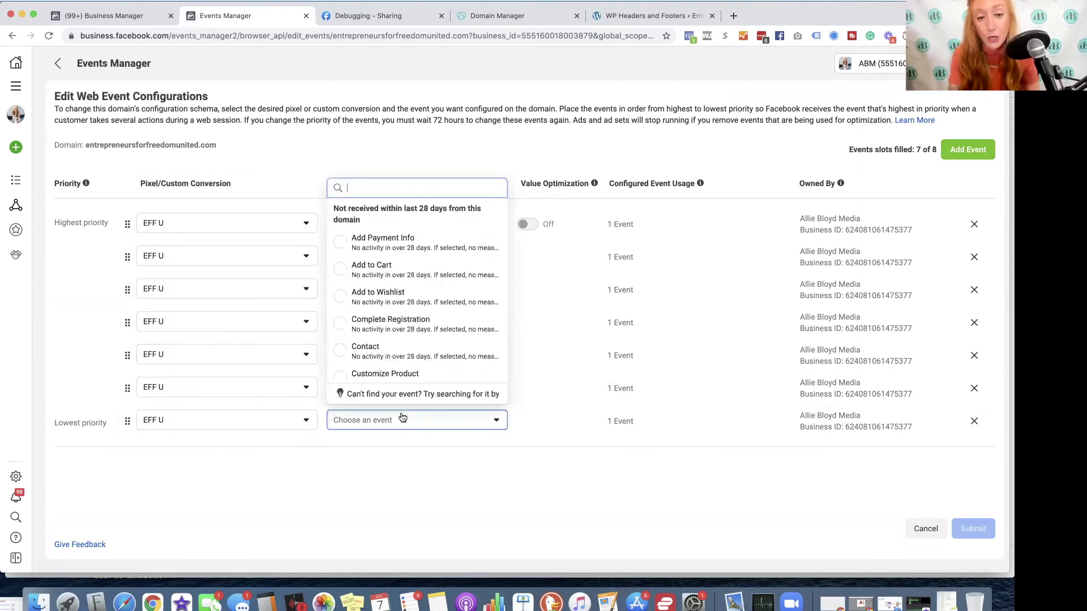
scroll(390, 334, down, 3)
scroll(391, 336, down, 5)
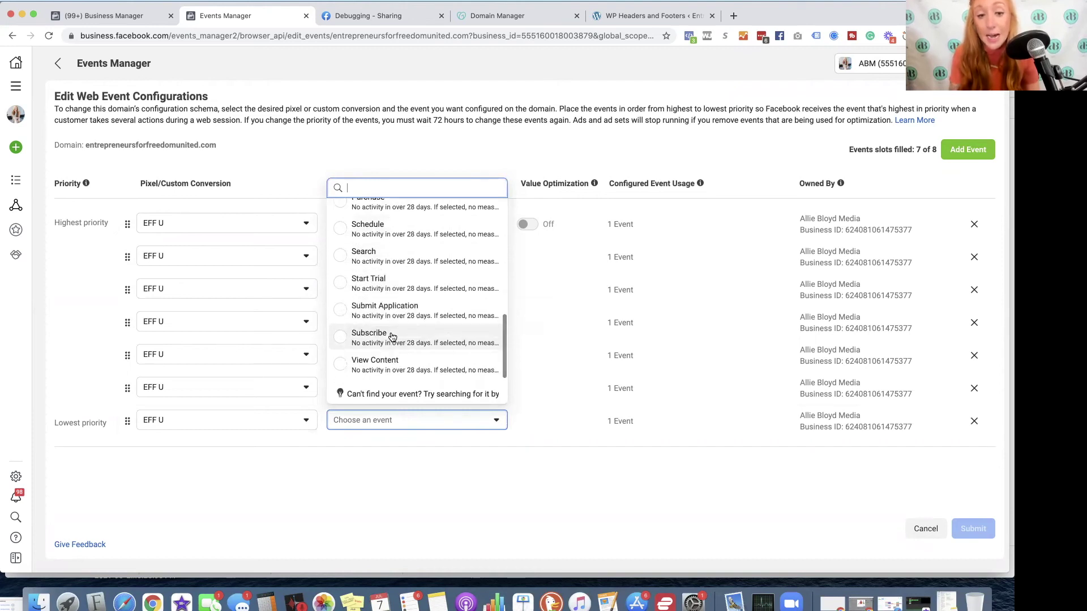
click(388, 366)
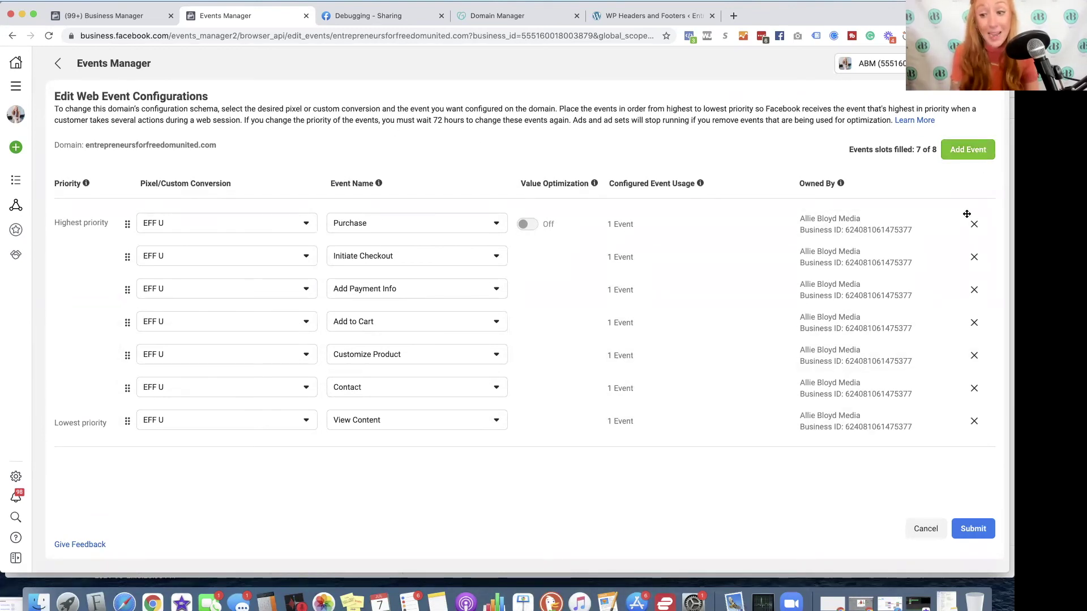
Submit the seven-event setup, confirm the changes, apply it and dismiss the success message
click(982, 526)
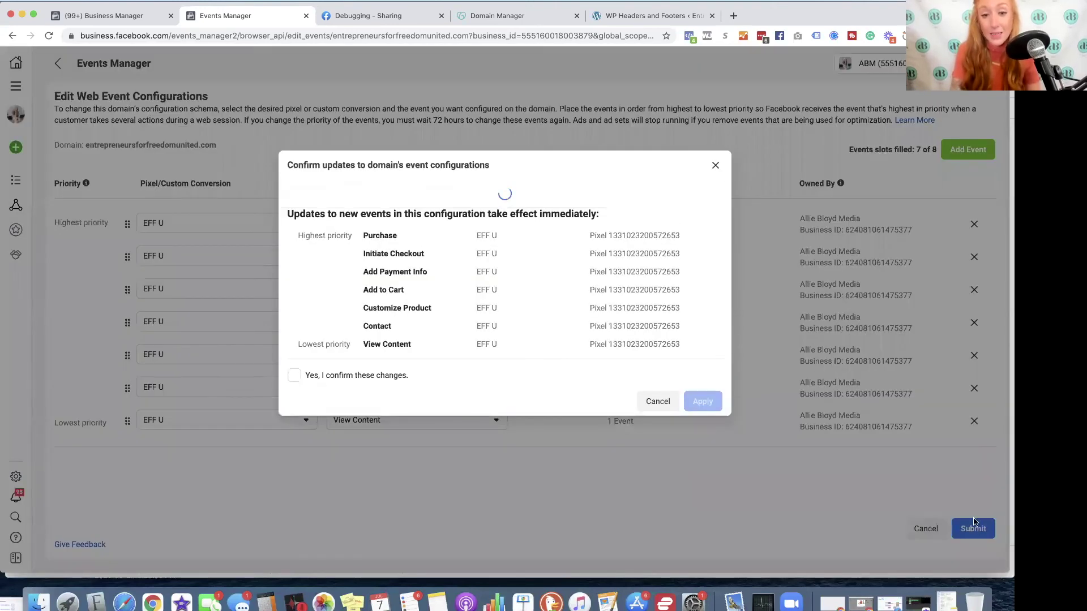
click(371, 348)
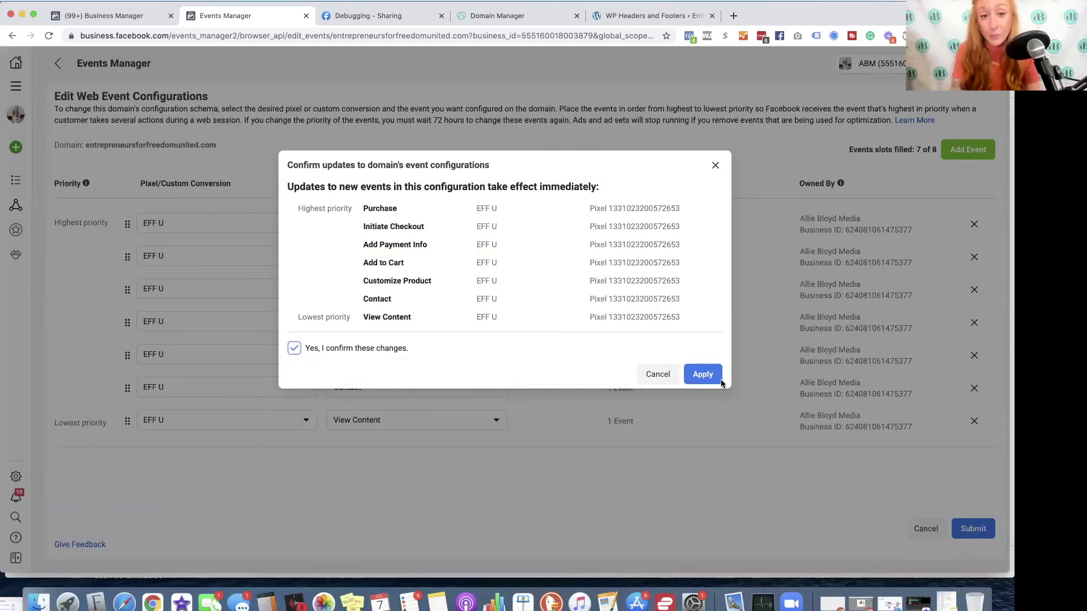
drag(298, 208, 428, 216)
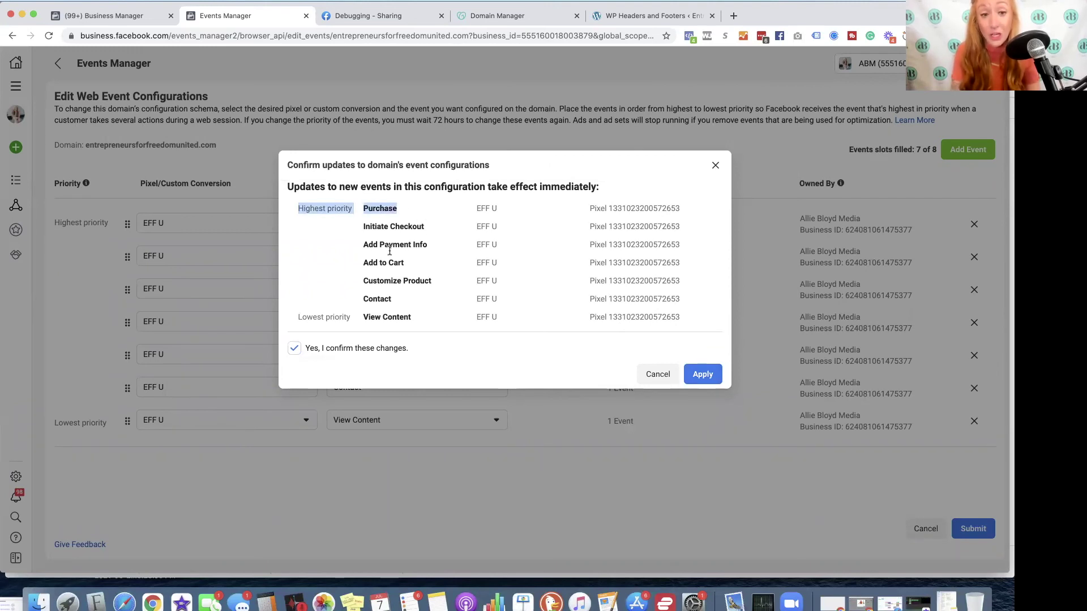
drag(294, 317, 413, 320)
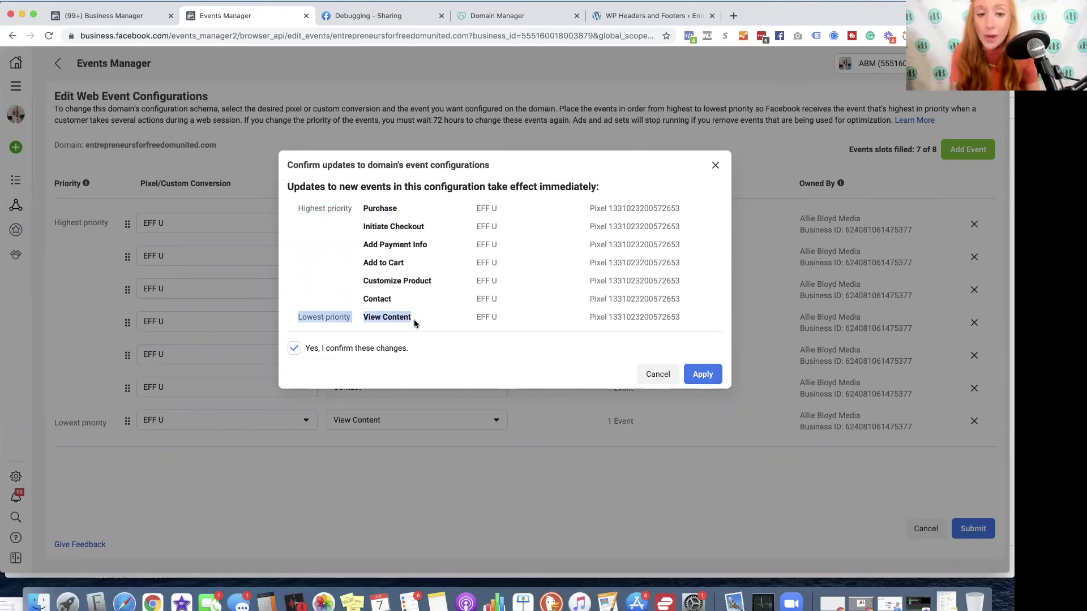
click(711, 376)
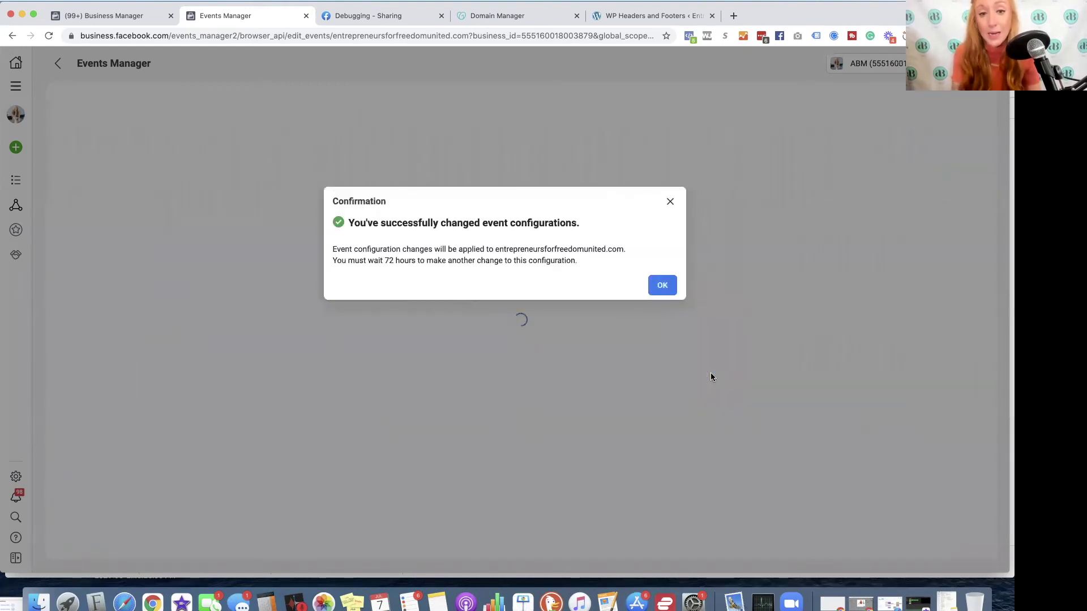
click(662, 286)
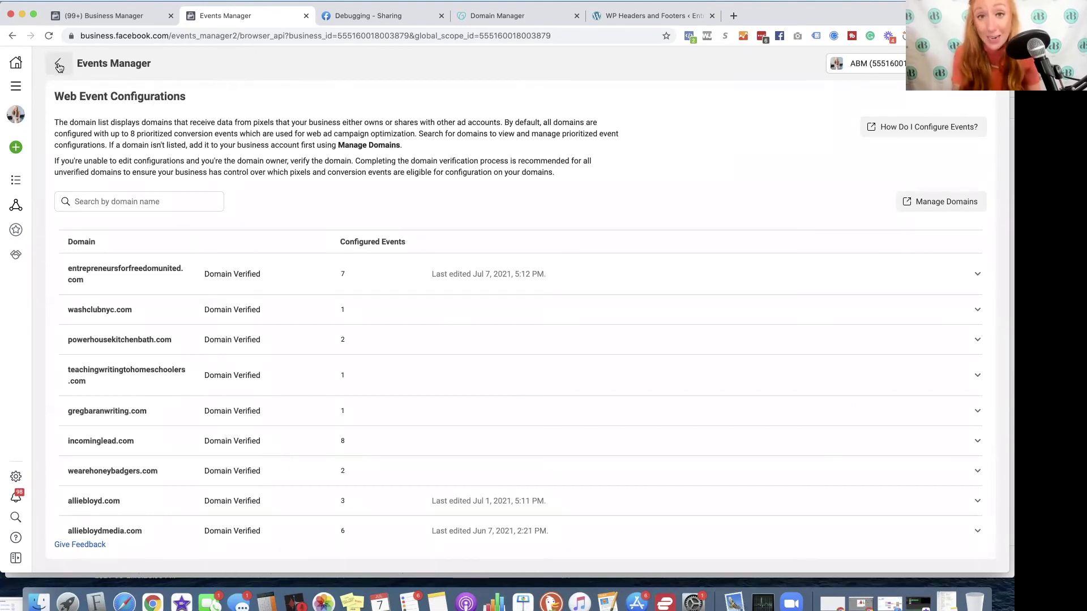
Go back to the Custom Audience Pixel - Website Visitors Data Sources overview
click(59, 65)
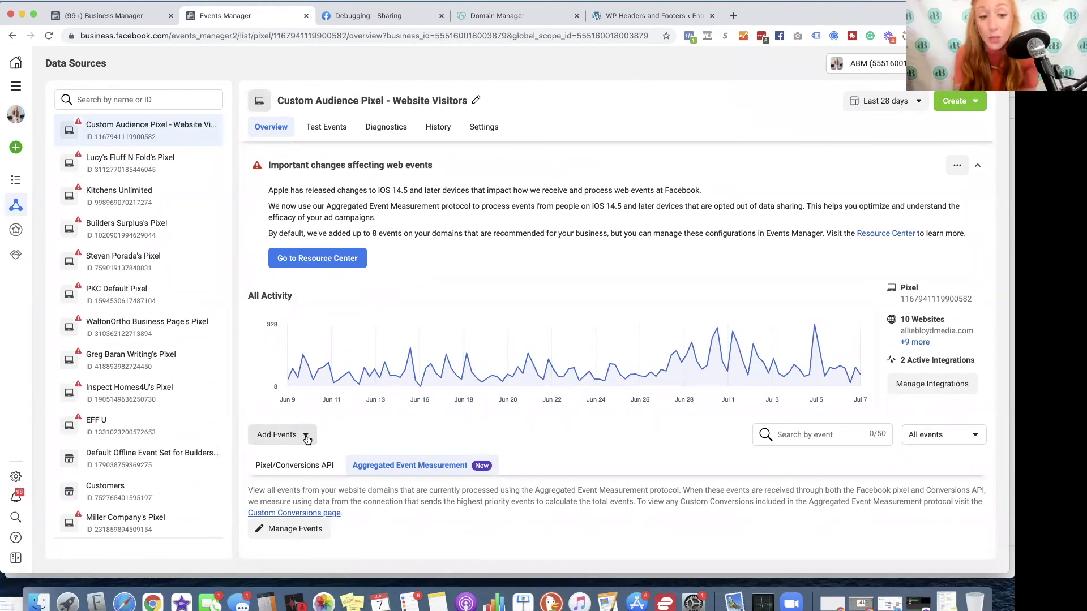
From the Add Events menu, choose Using the Conversions API
click(306, 437)
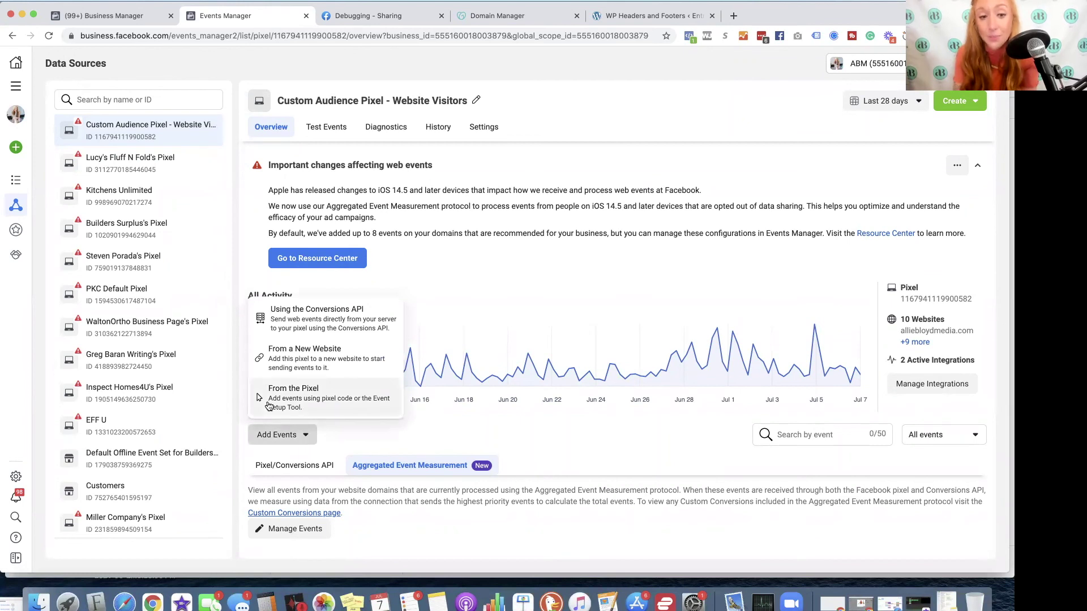
click(292, 322)
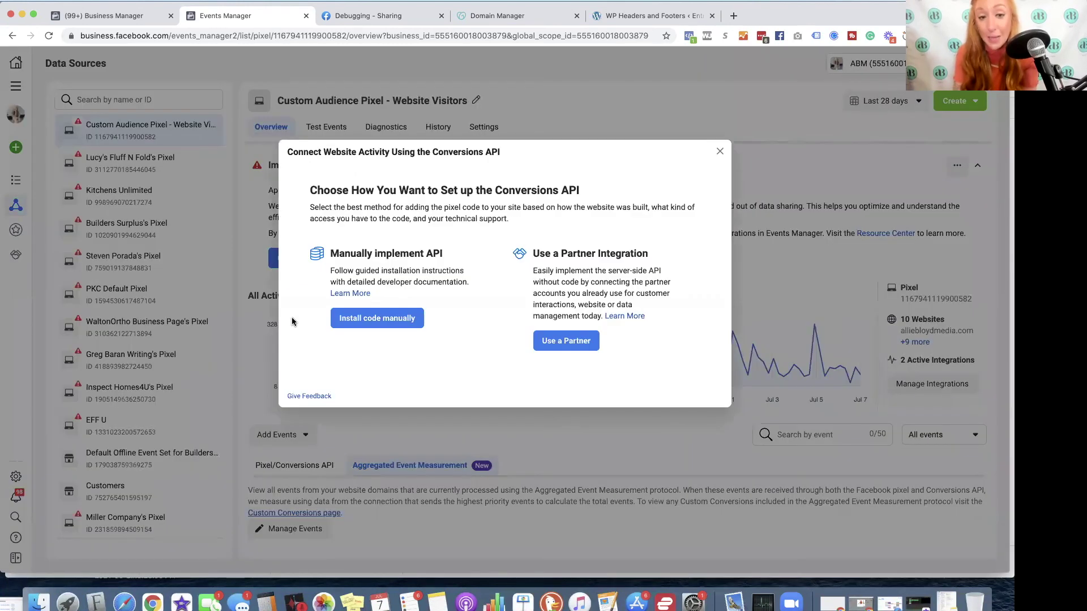